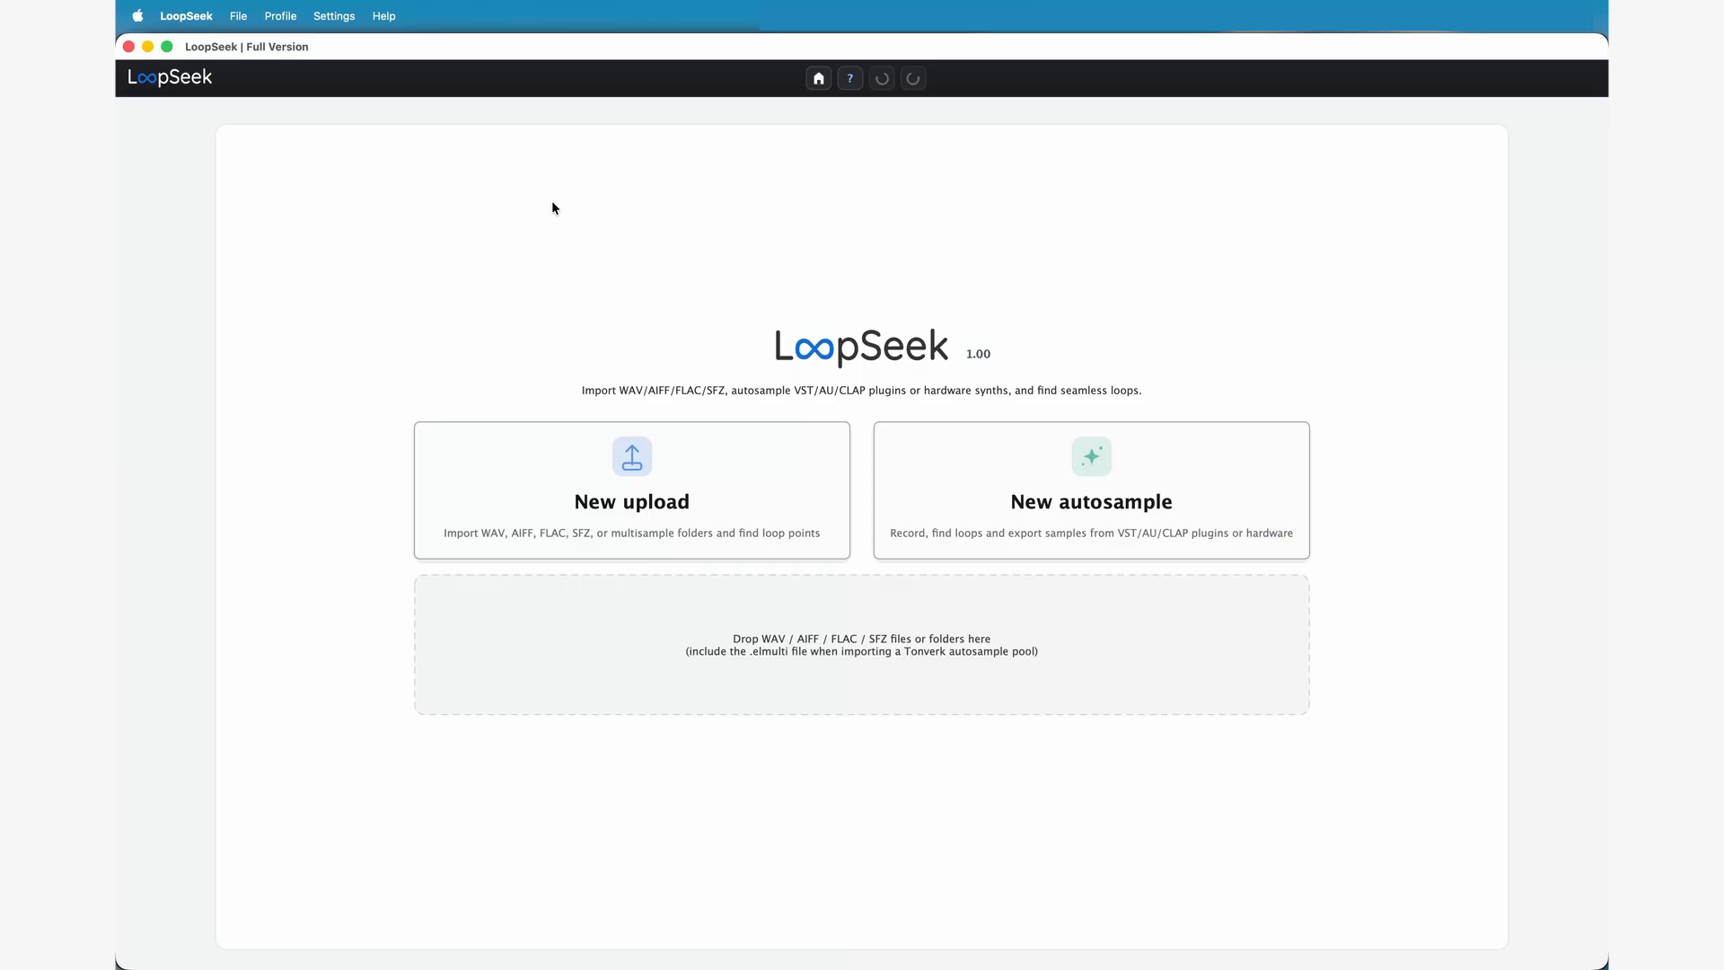
# Open the saved session layer1.loopseek from the LS_SESSIONS folder
pyautogui.click(238, 18)
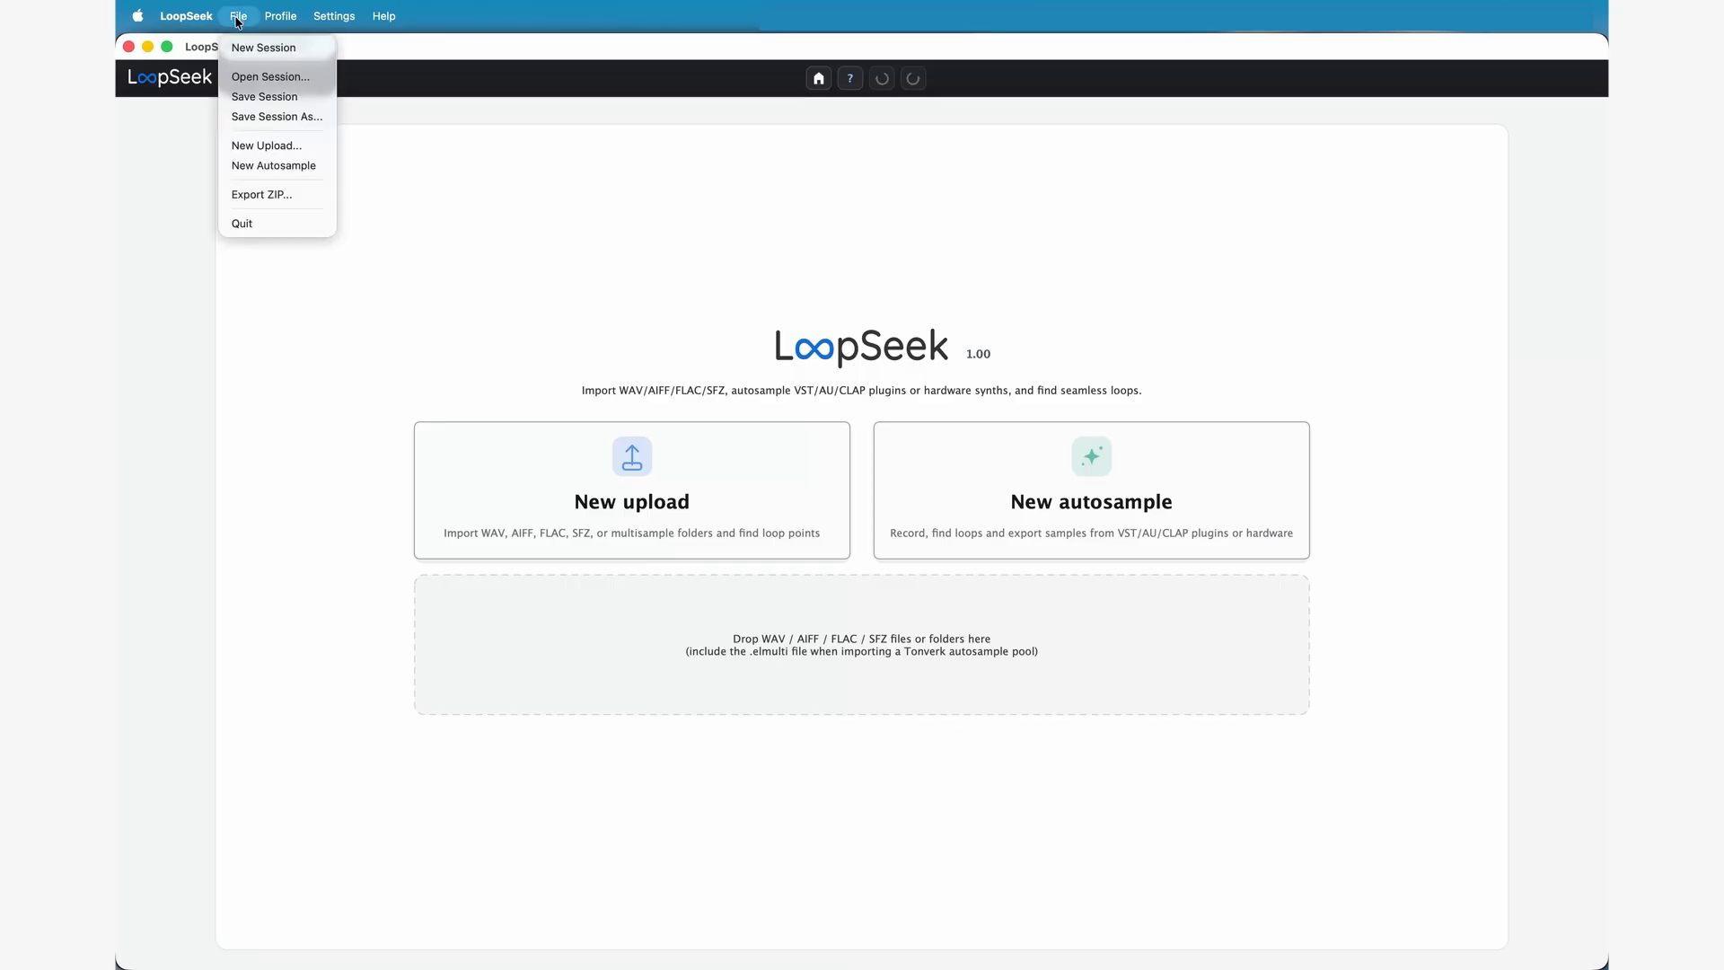
pyautogui.click(274, 79)
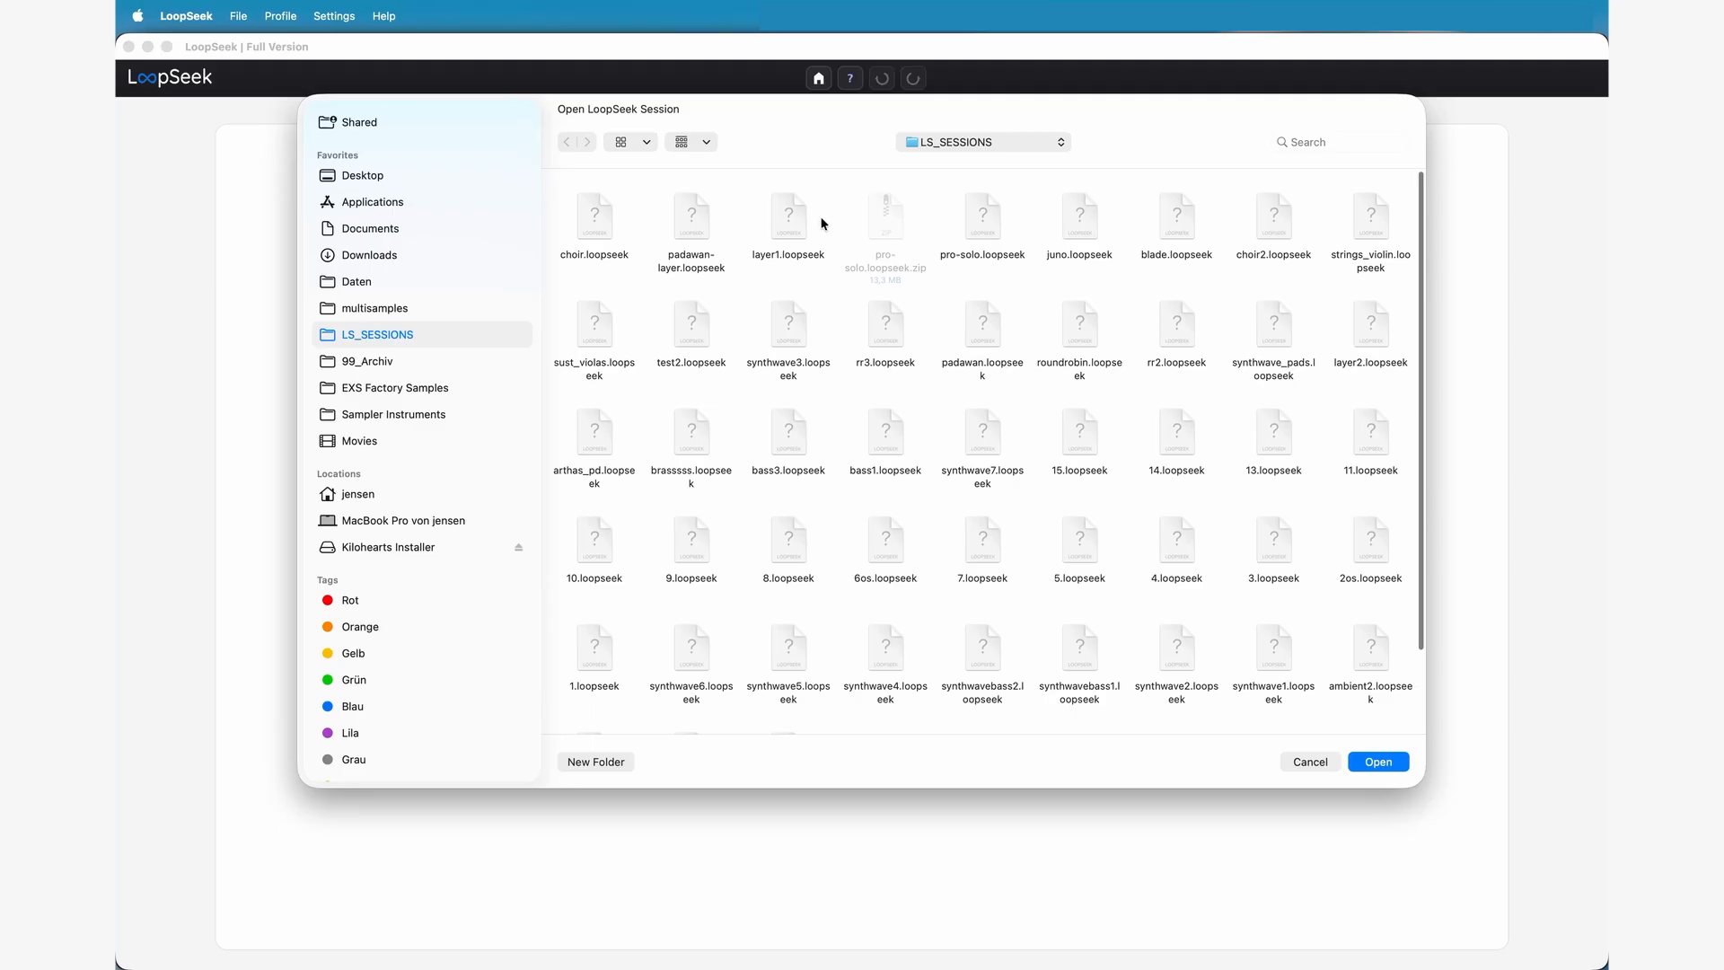
pyautogui.click(789, 222)
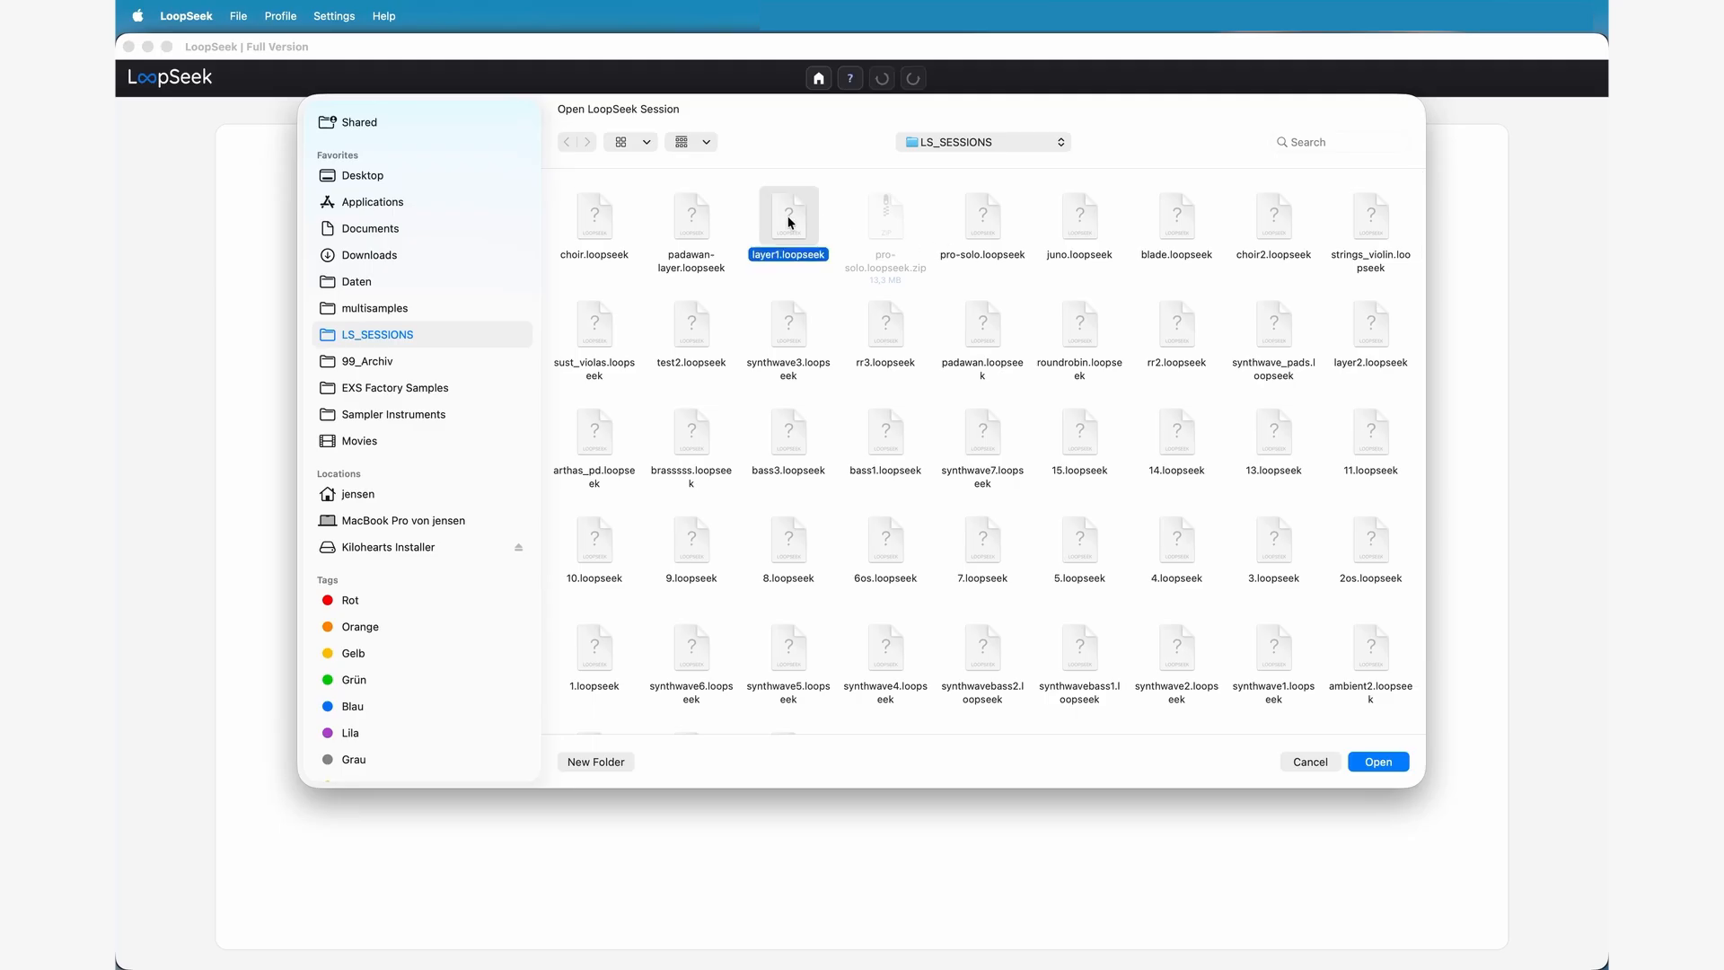
pyautogui.click(1378, 762)
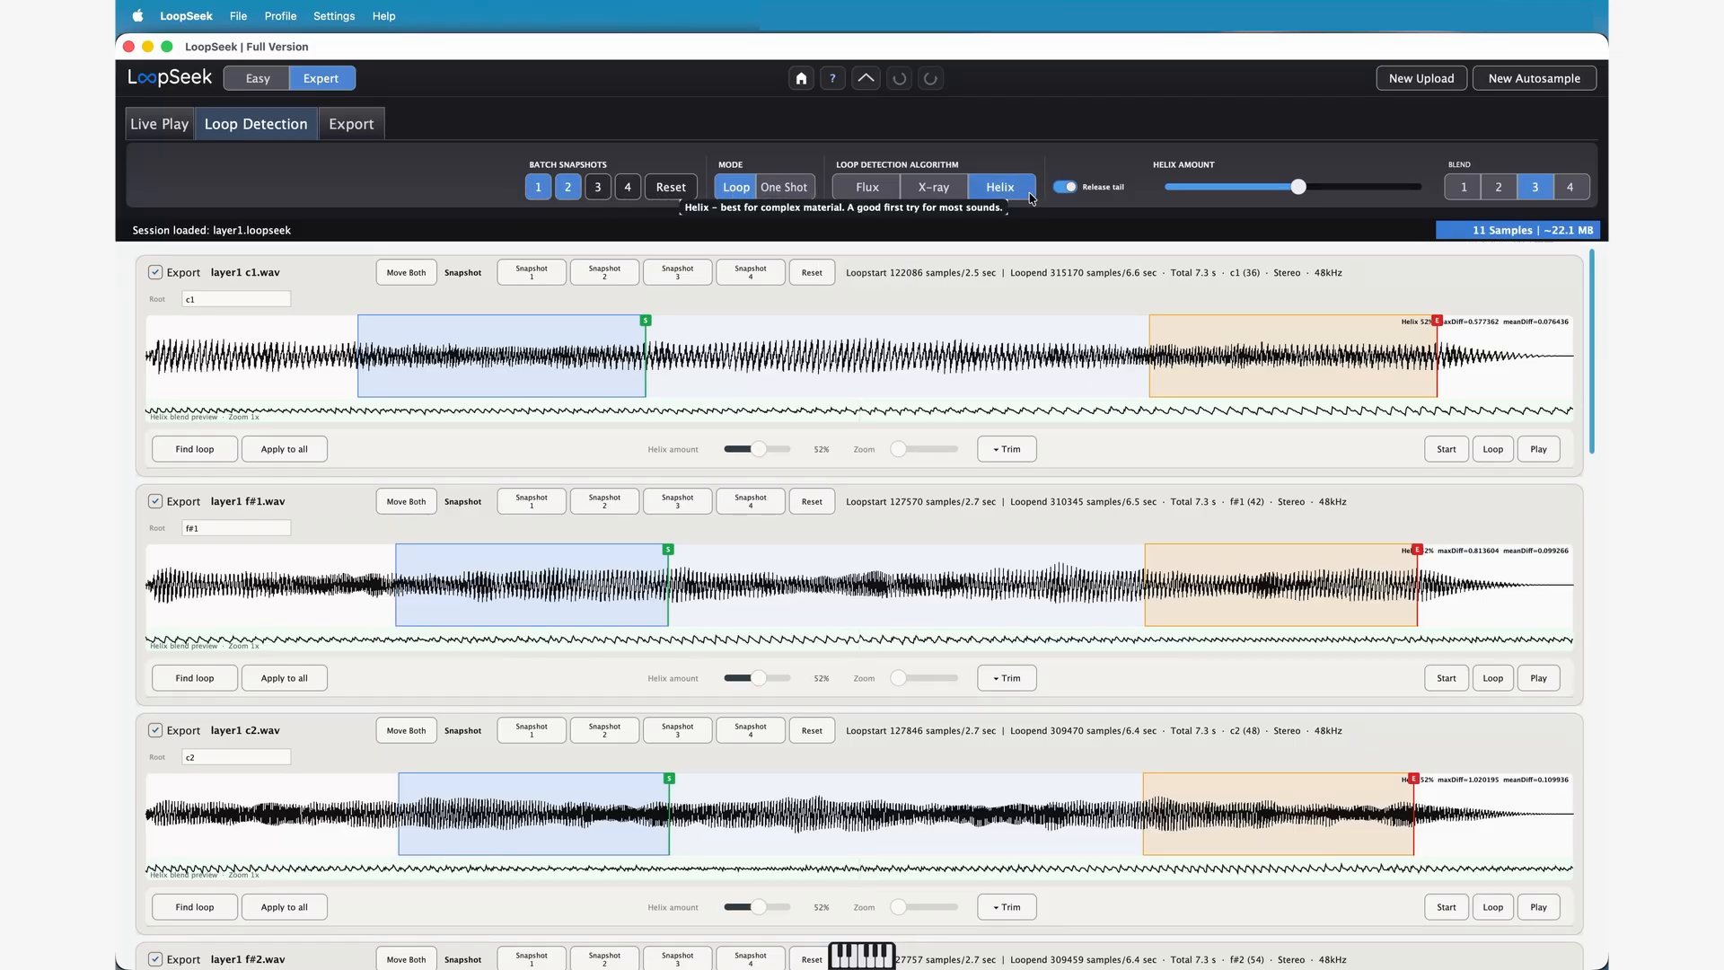
# Starting from batch snapshot 1, switch loop detection to X-ray and find a new c1 loop from about 2.6 s to 6.1 s with a 26476-sample crossfade
pyautogui.click(565, 188)
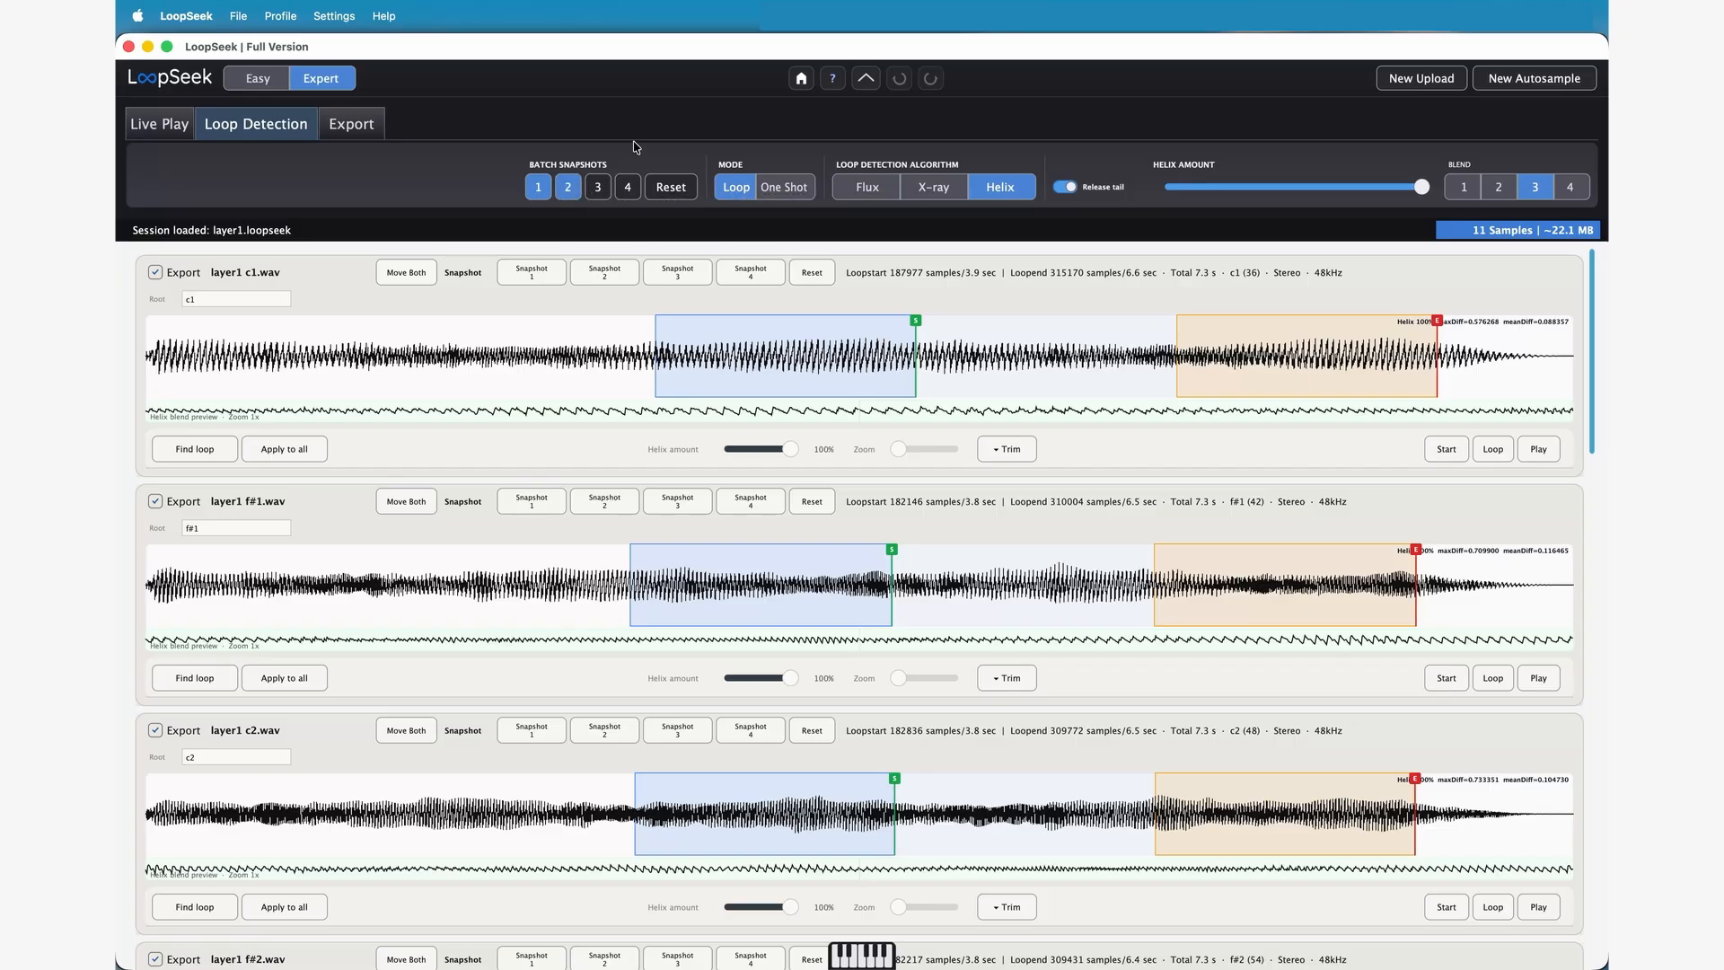
pyautogui.click(934, 188)
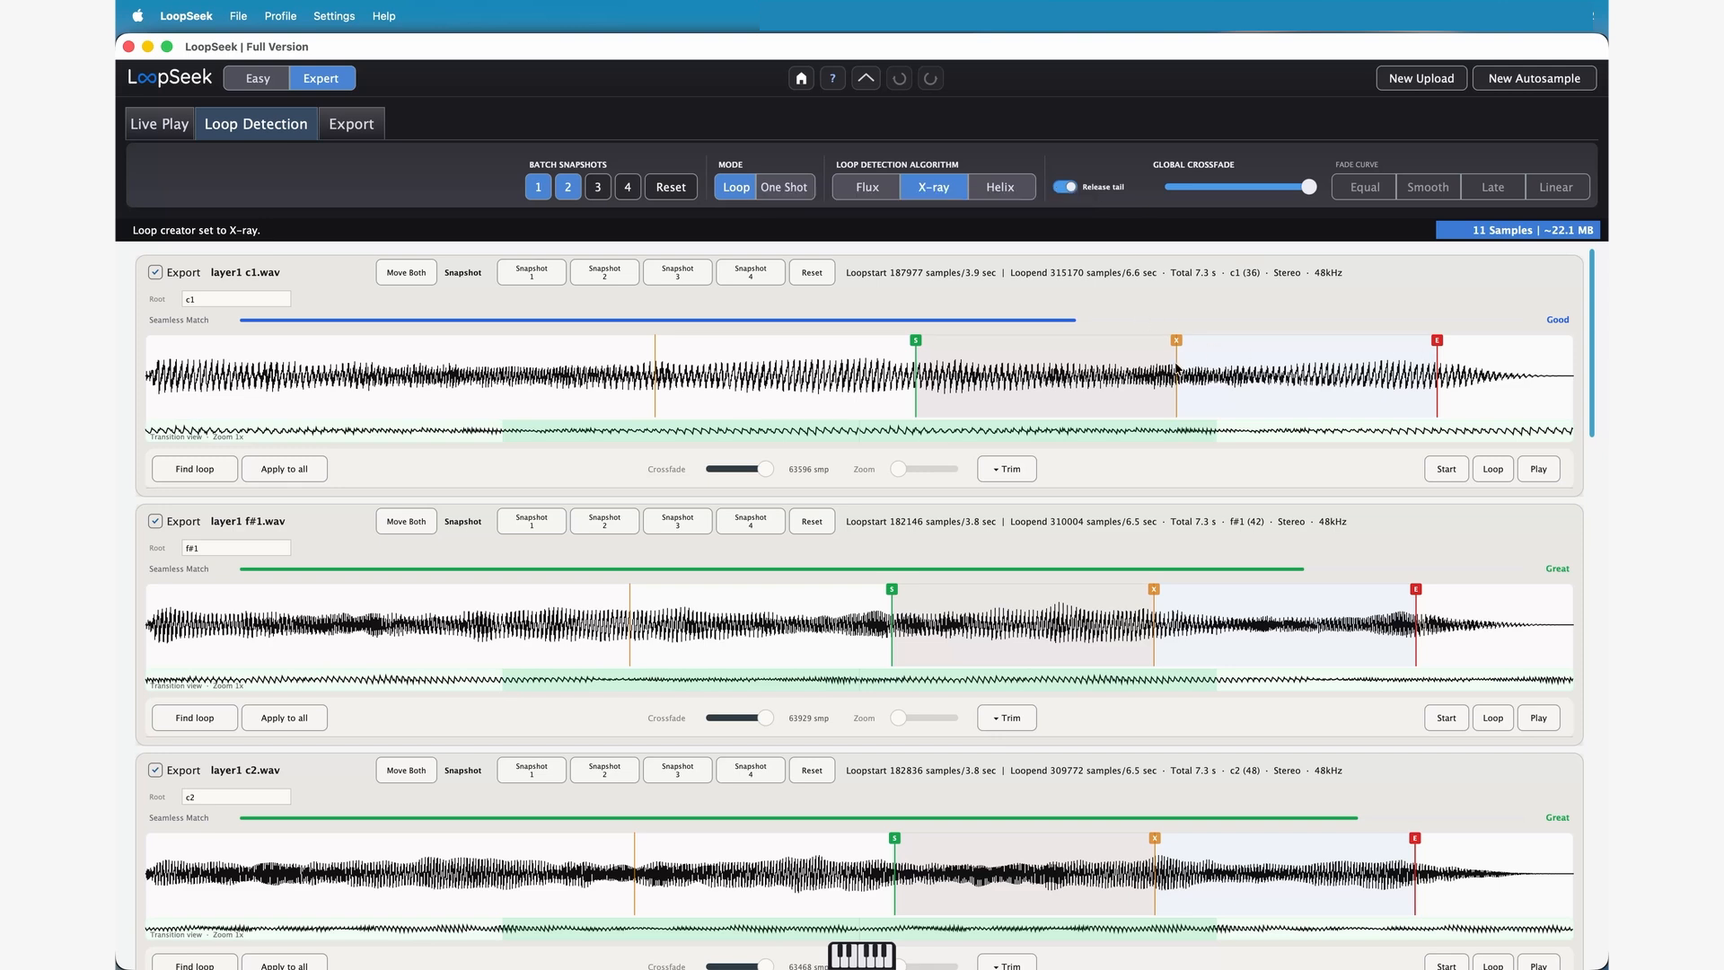
pyautogui.moveTo(1176, 365); pyautogui.dragTo(1239, 367)
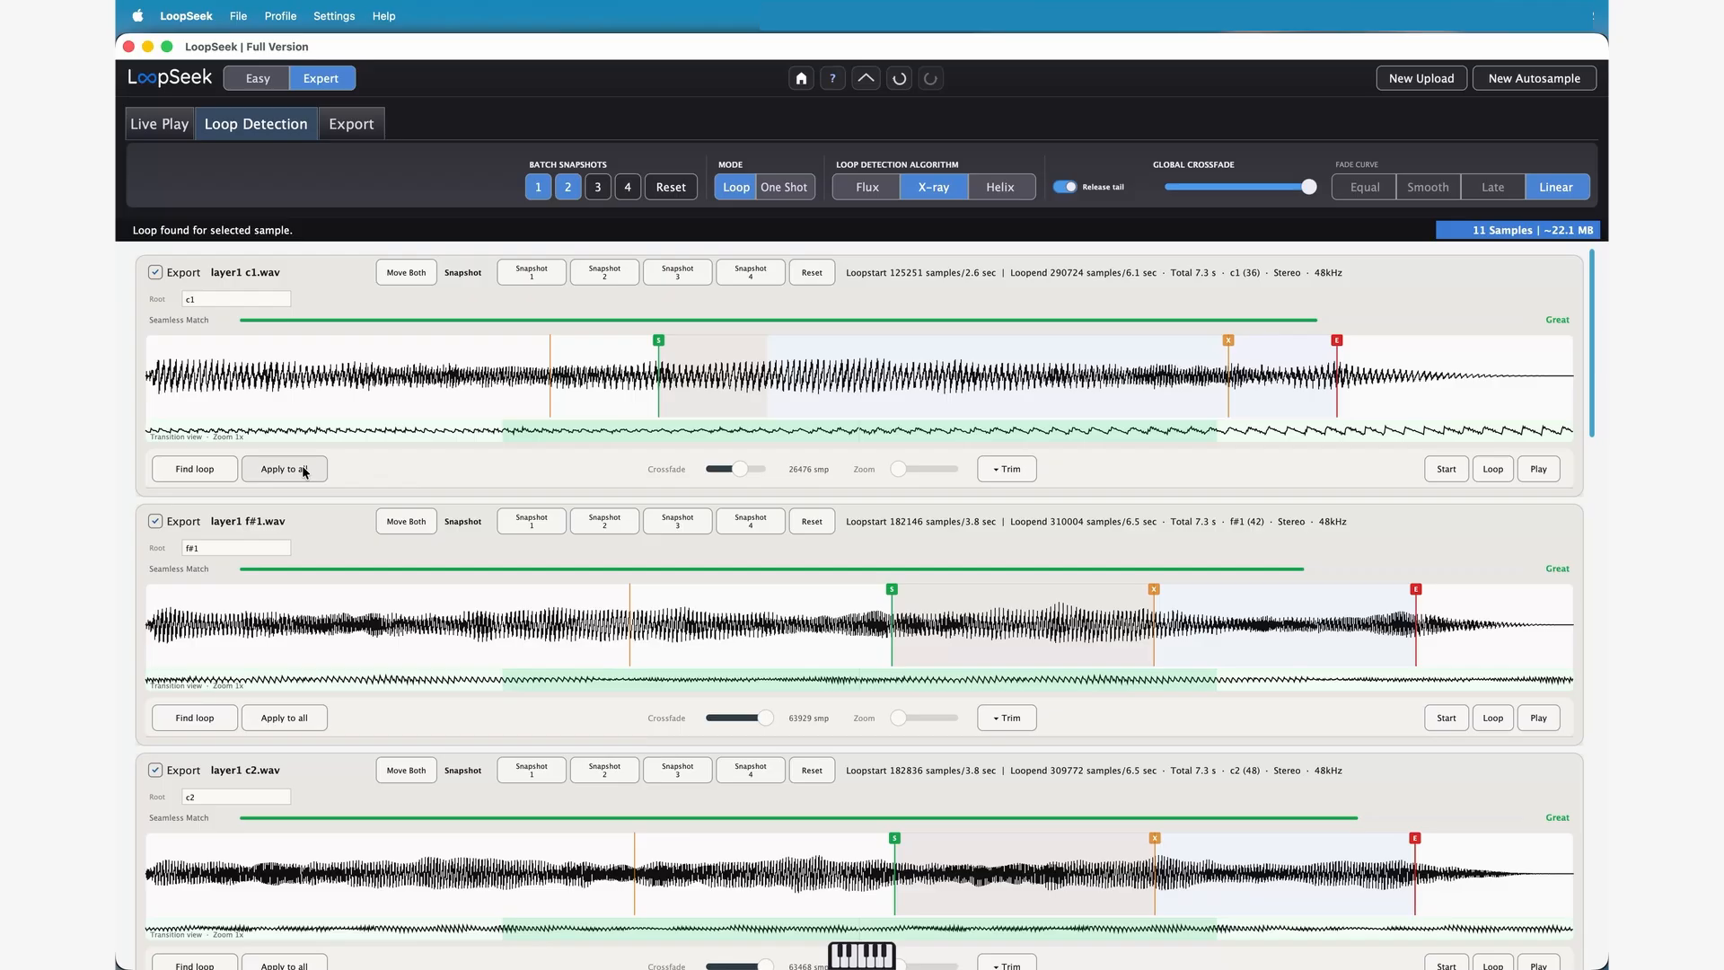
# Apply the c1 sample's loop settings to all samples using the focused sample's region markers, and review their seamless match ratings
pyautogui.click(301, 467)
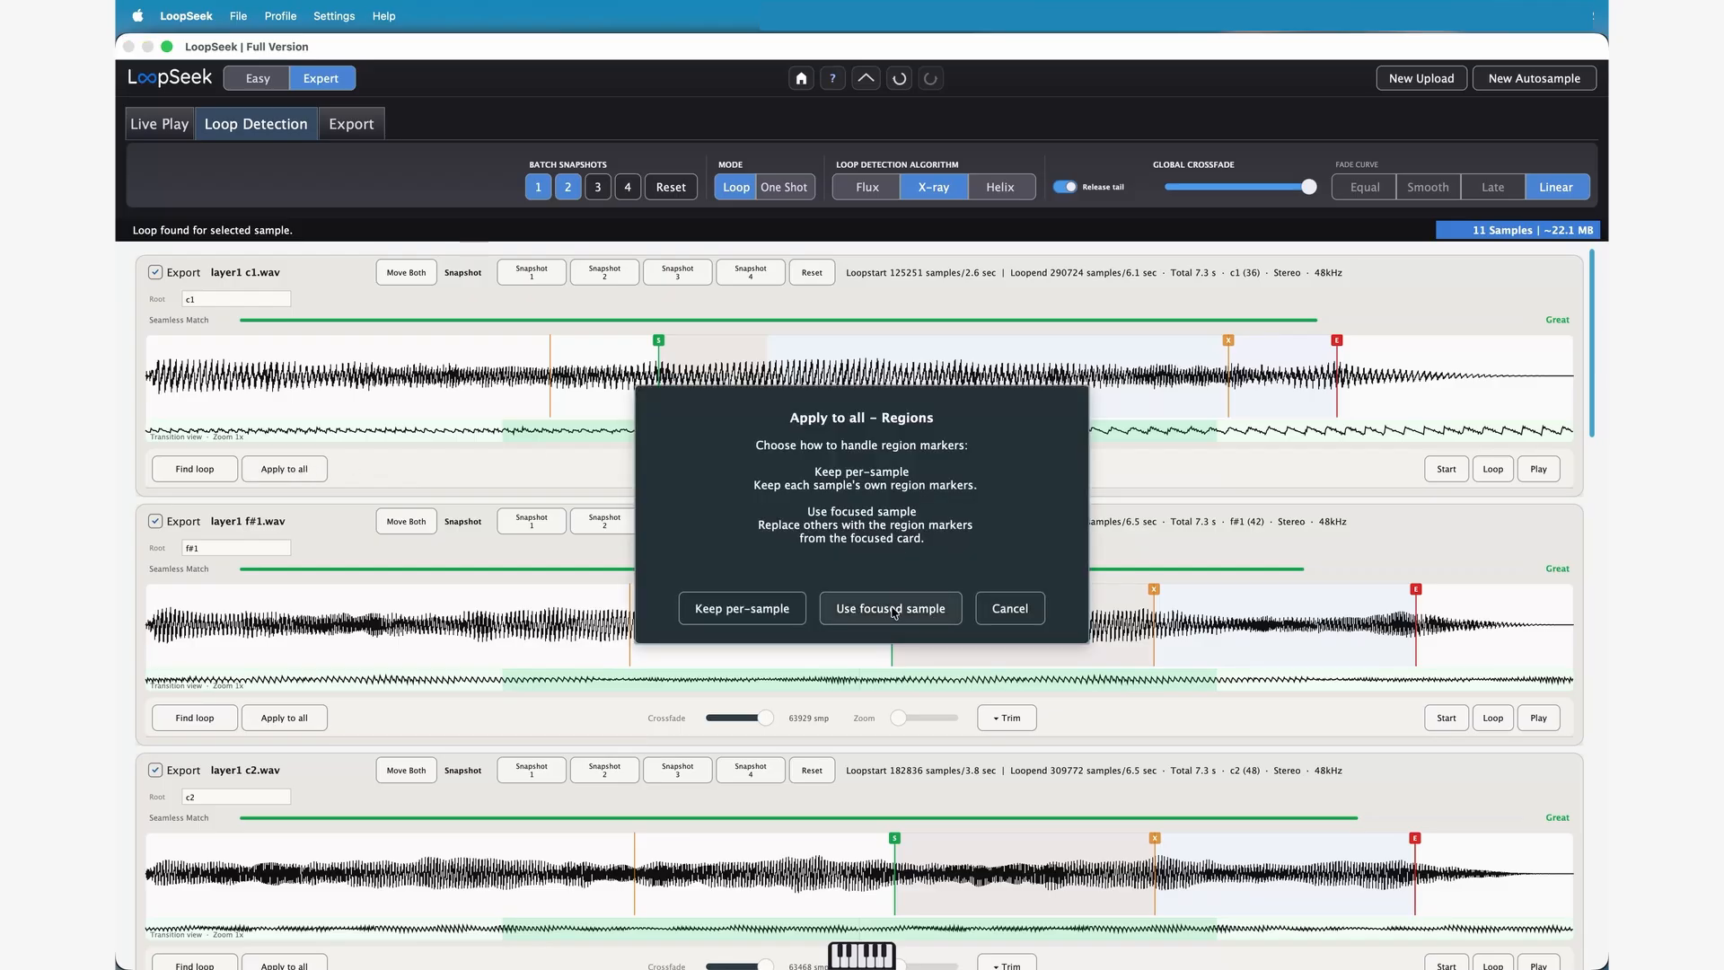
pyautogui.click(893, 610)
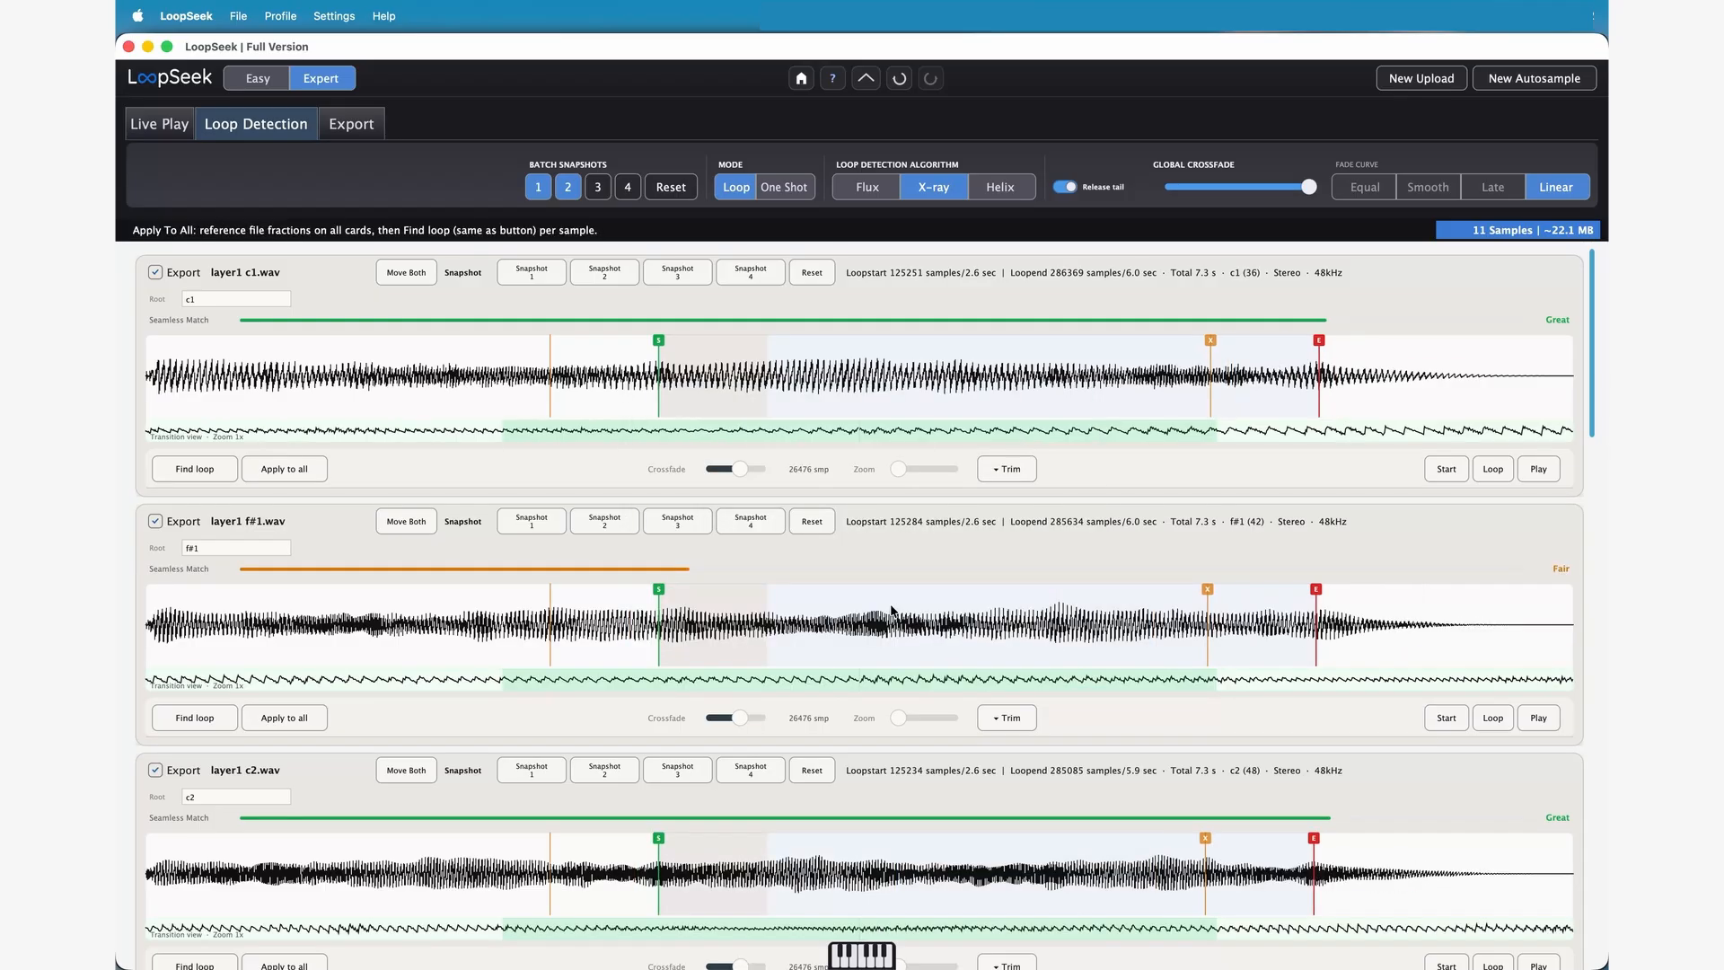
pyautogui.scroll(-7, 1052, 553)
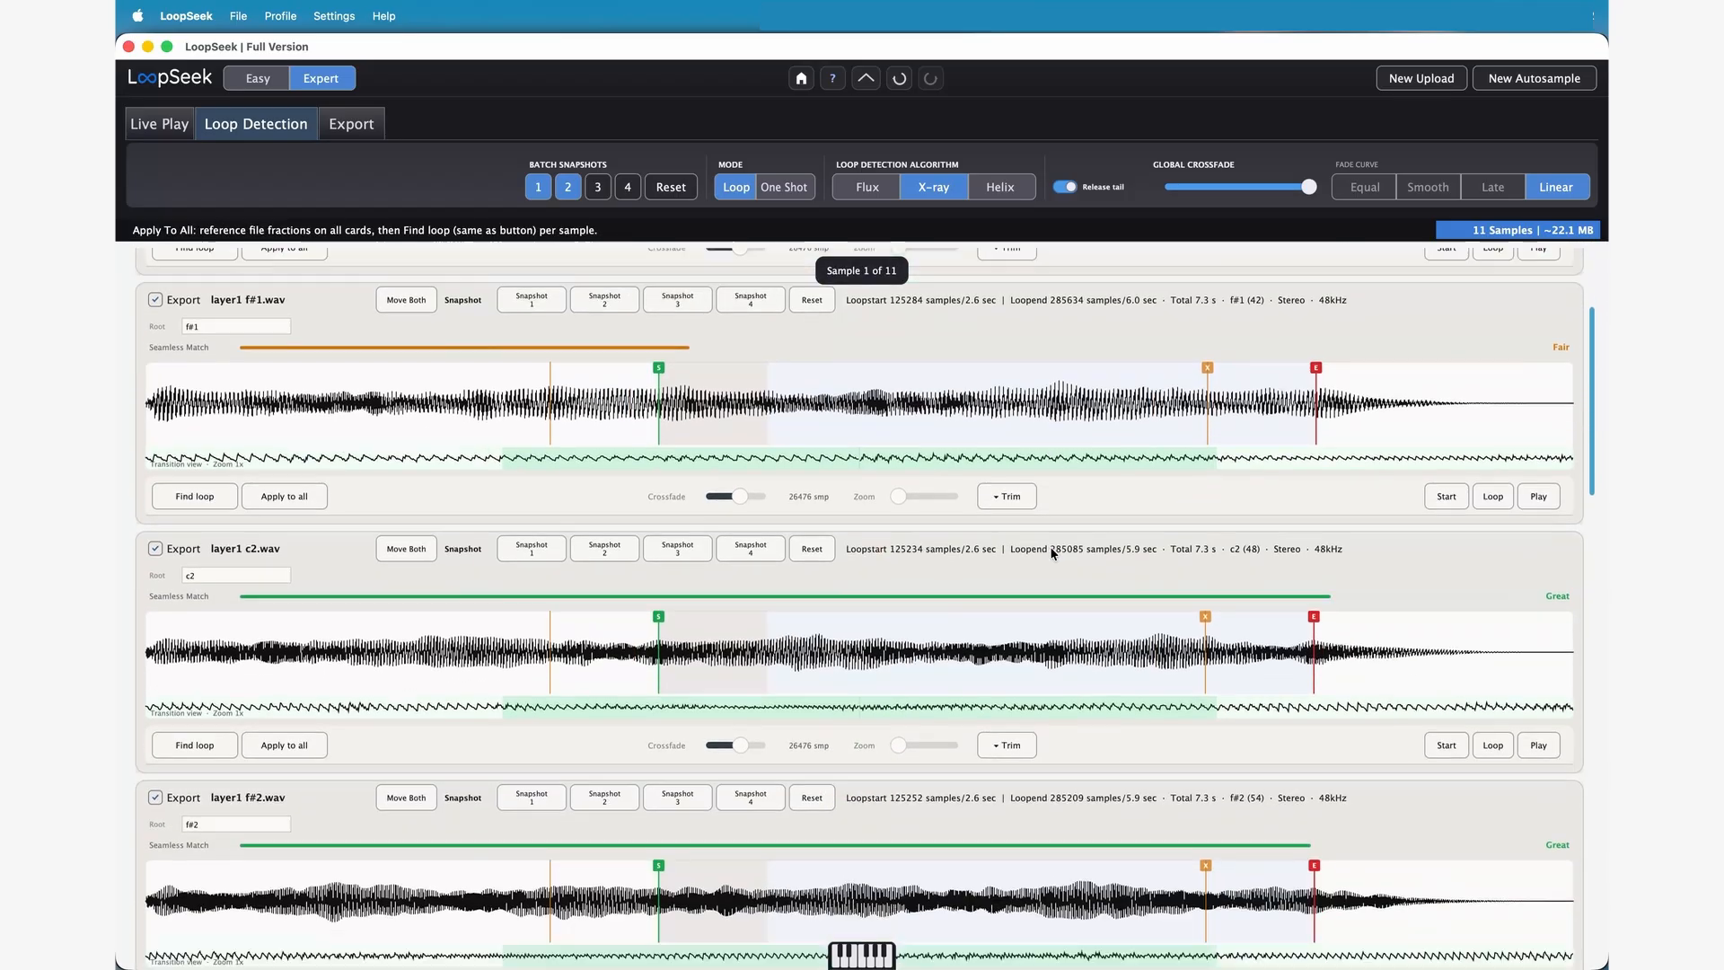
pyautogui.scroll(6, 1052, 552)
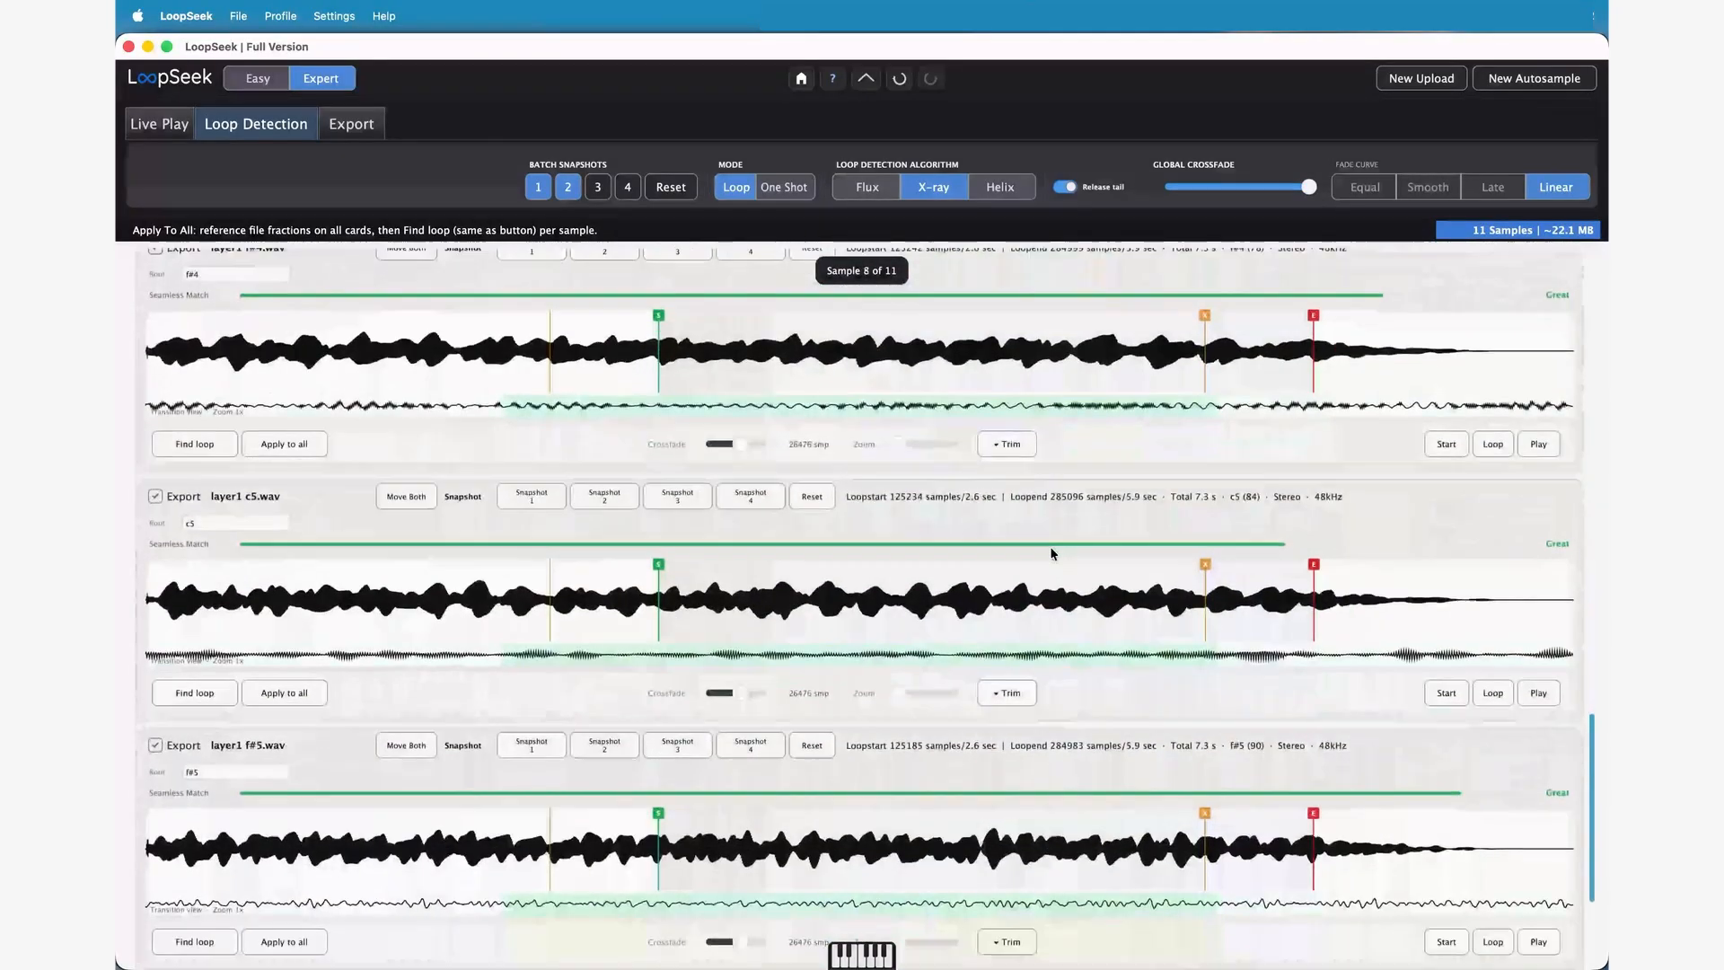
pyautogui.scroll(3, 1053, 553)
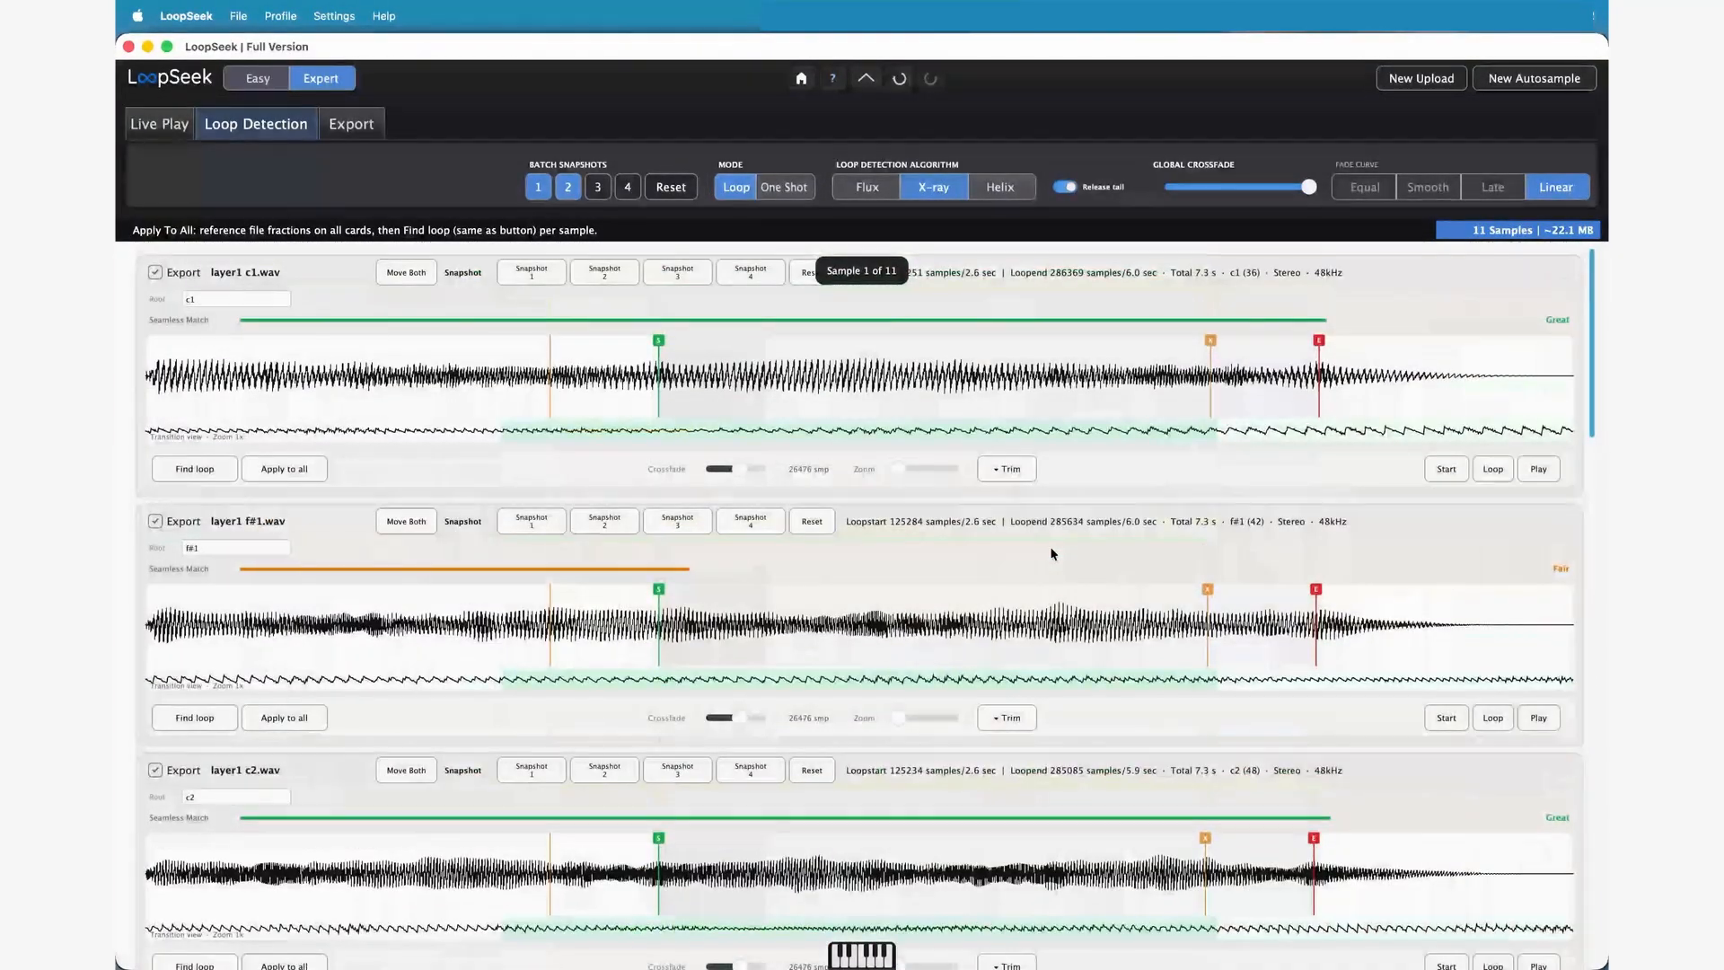
# Find a new loop for layer1 f#1.wav and check the seamless match ratings of the remaining samples
pyautogui.click(200, 717)
pyautogui.scroll(-6, 889, 513)
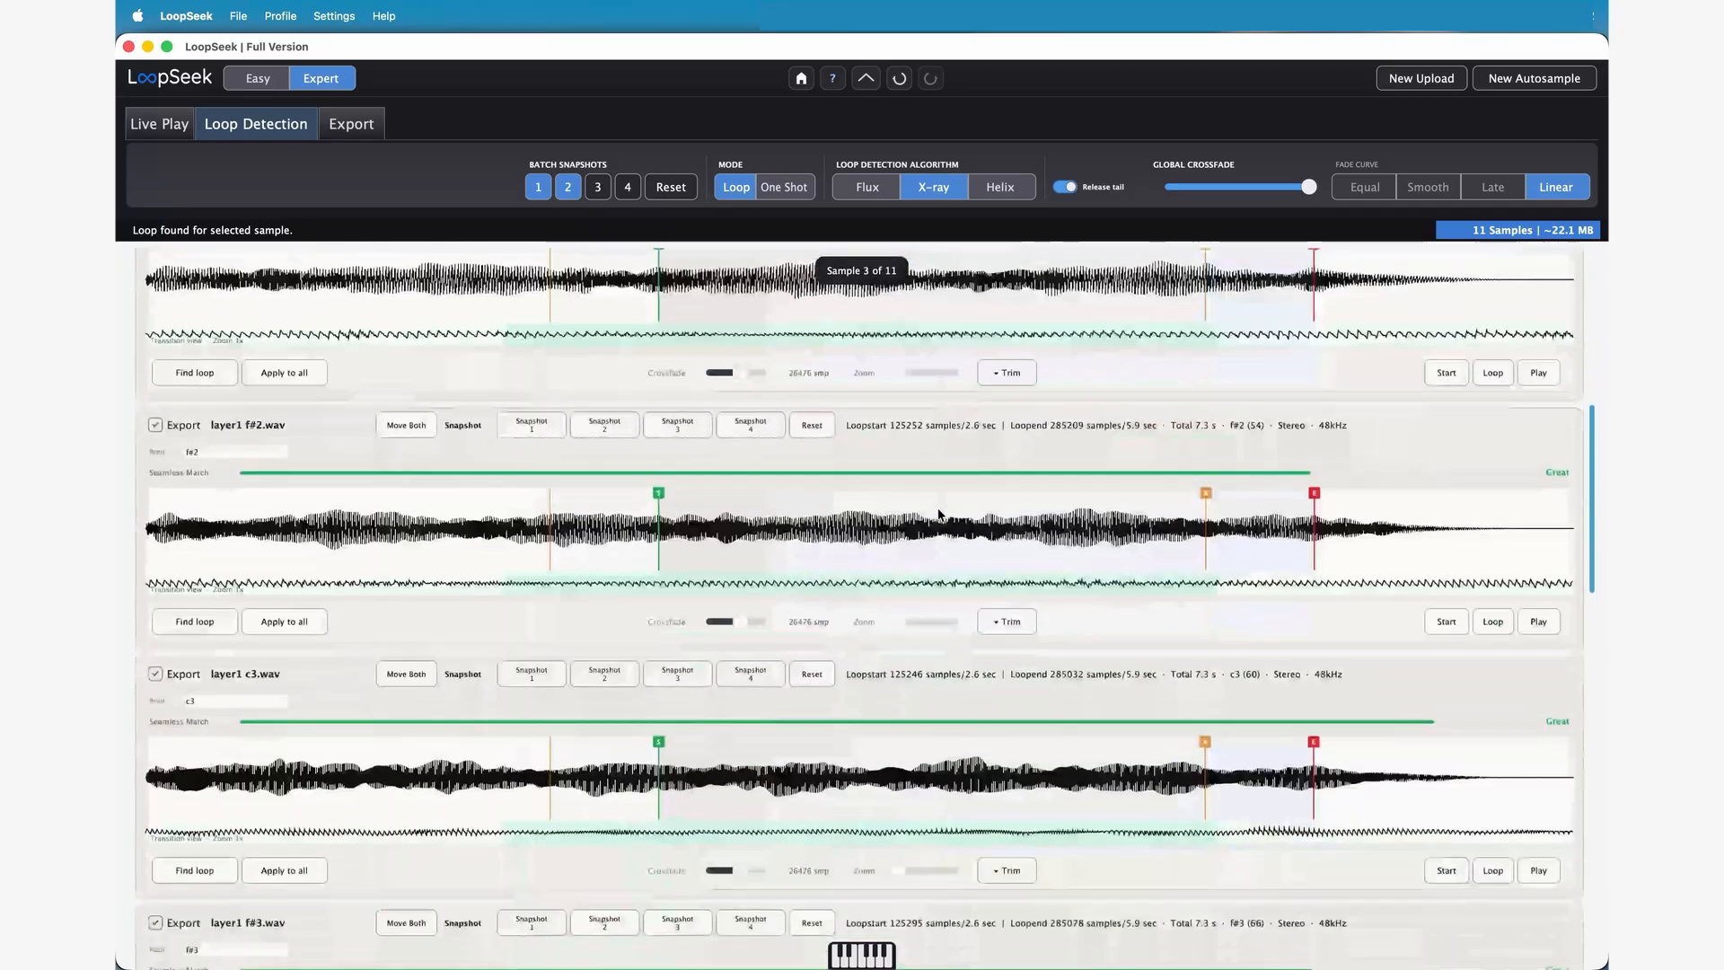
pyautogui.scroll(-10, 938, 513)
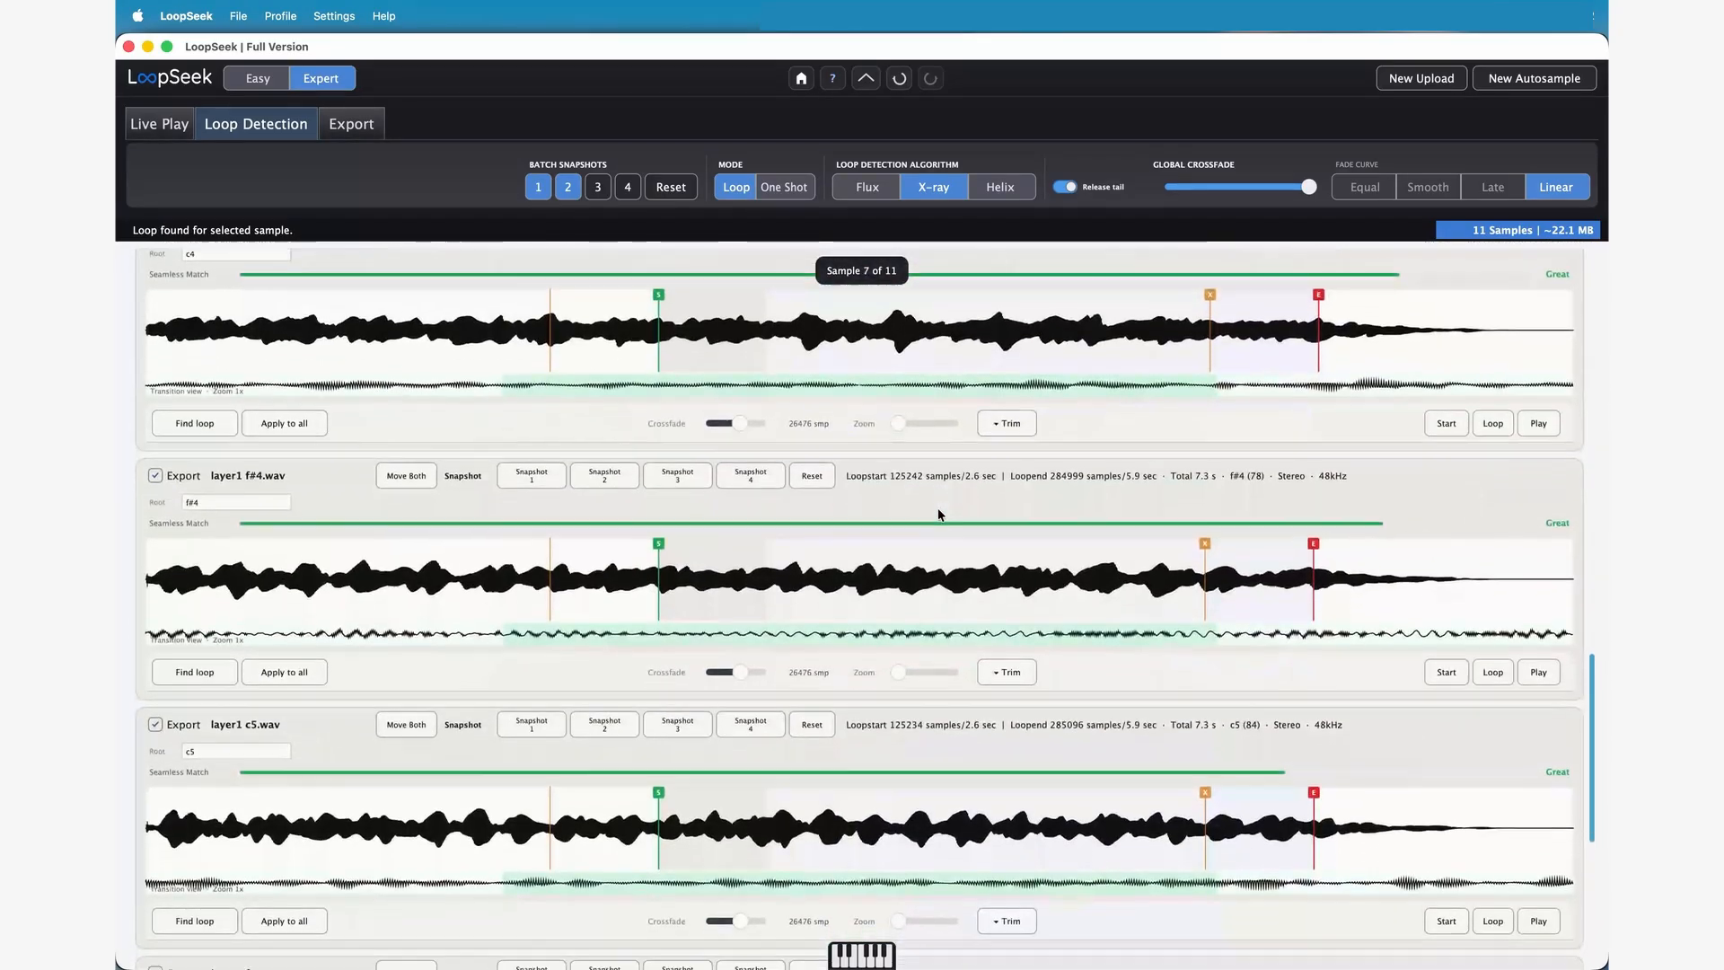
pyautogui.scroll(-3, 938, 508)
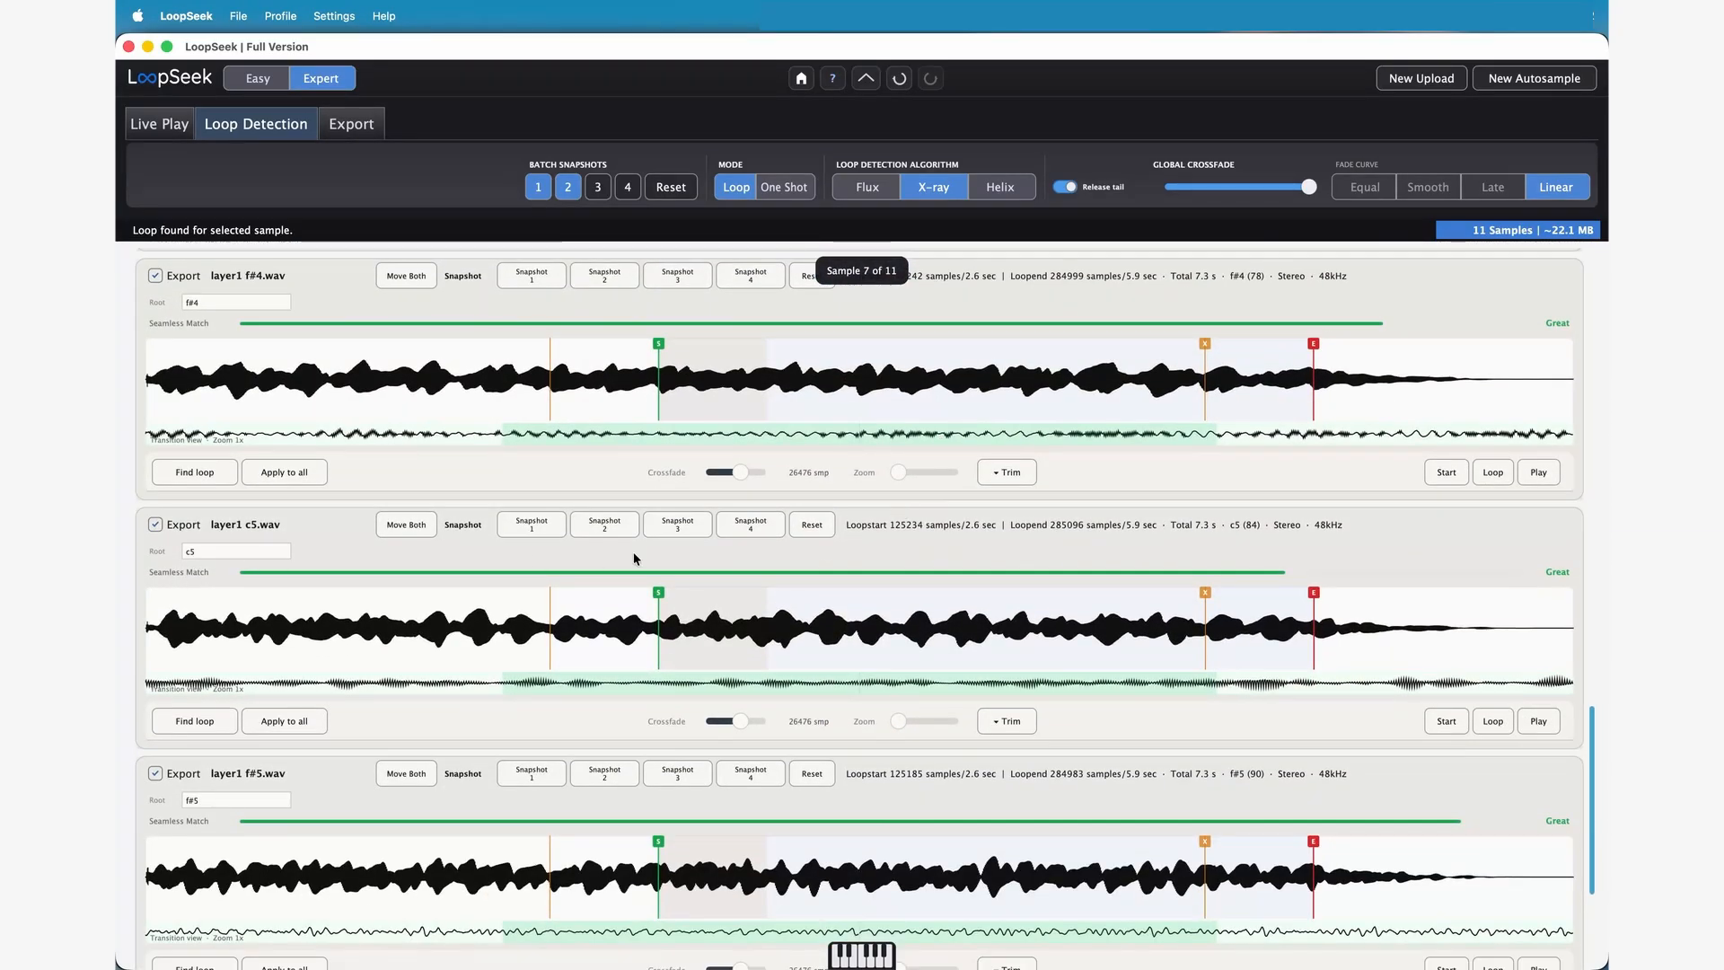
pyautogui.scroll(-3, 877, 561)
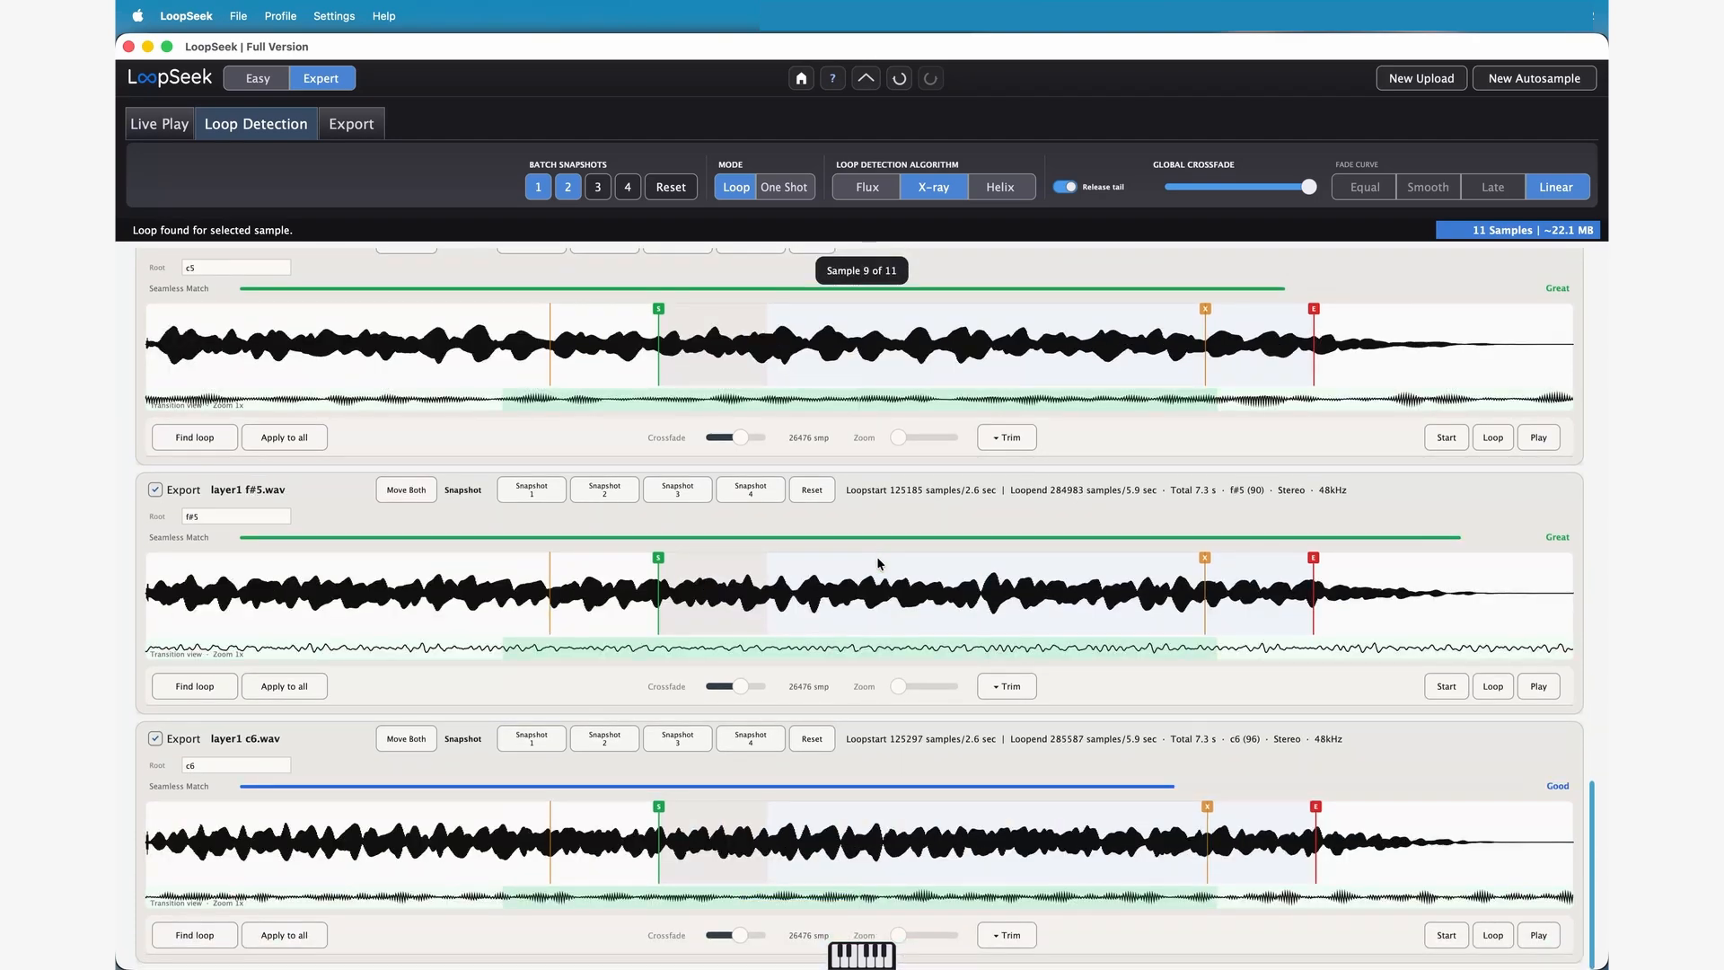
pyautogui.scroll(20, 878, 563)
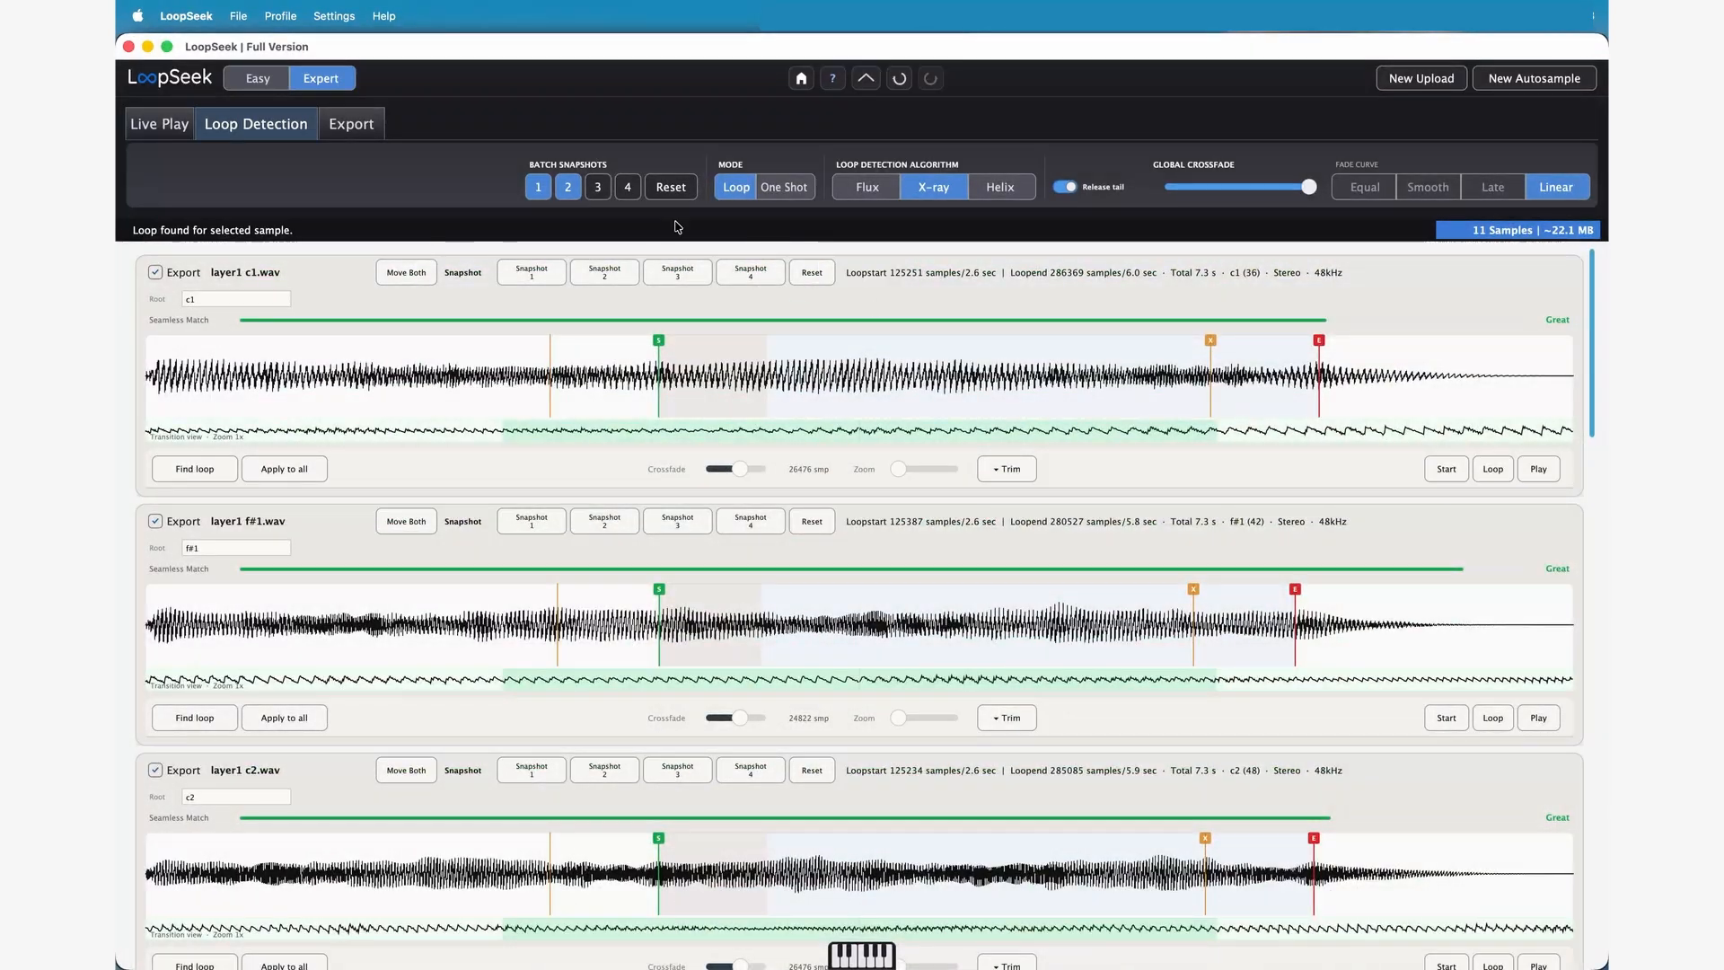
# Store the X-ray loop settings as batch snapshot 3, compare with snapshots 1 and 2, and restore snapshot 3
pyautogui.click(597, 189)
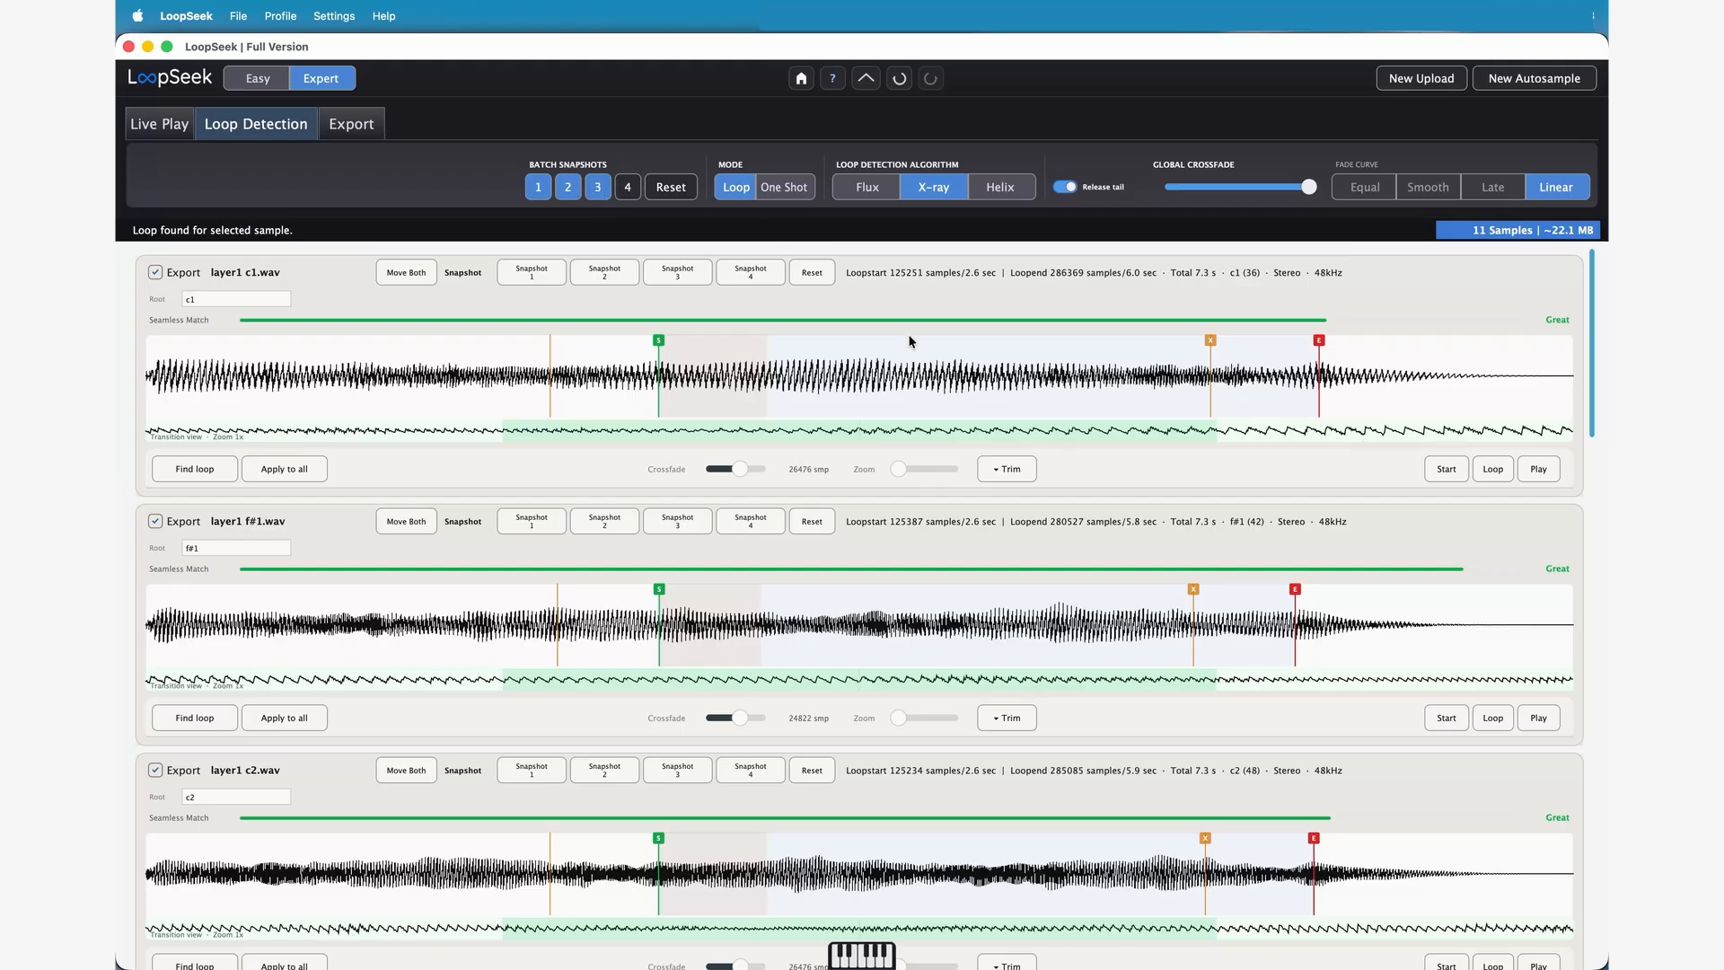
pyautogui.click(559, 189)
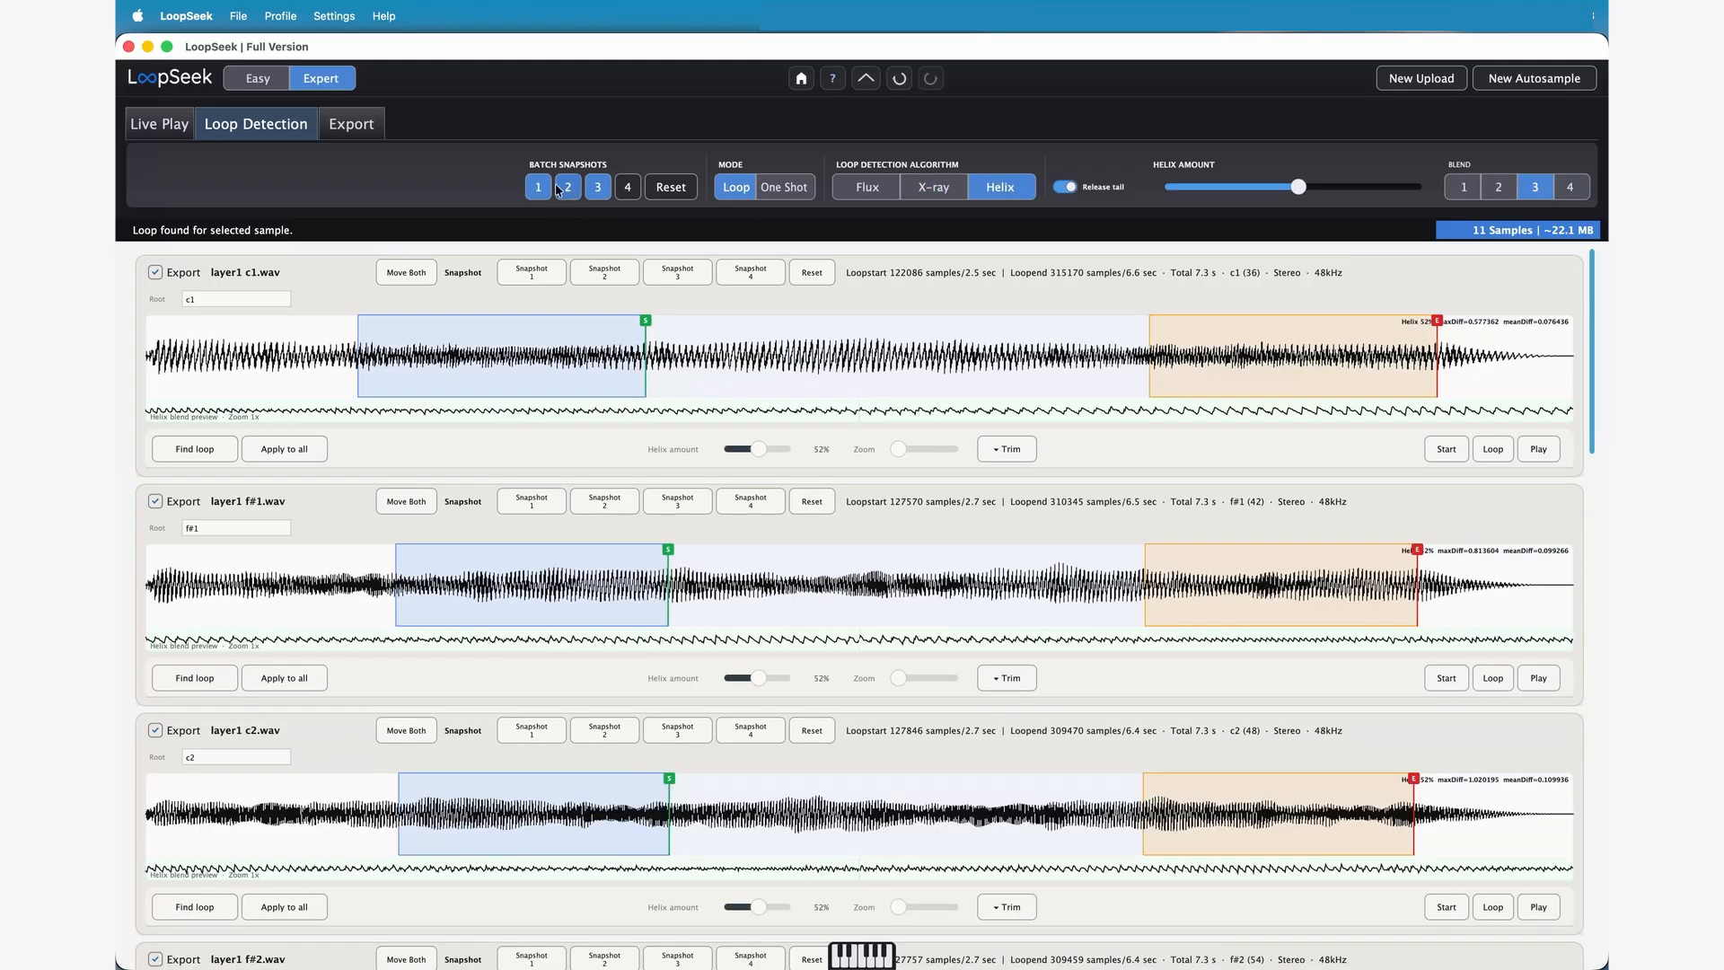
pyautogui.click(533, 188)
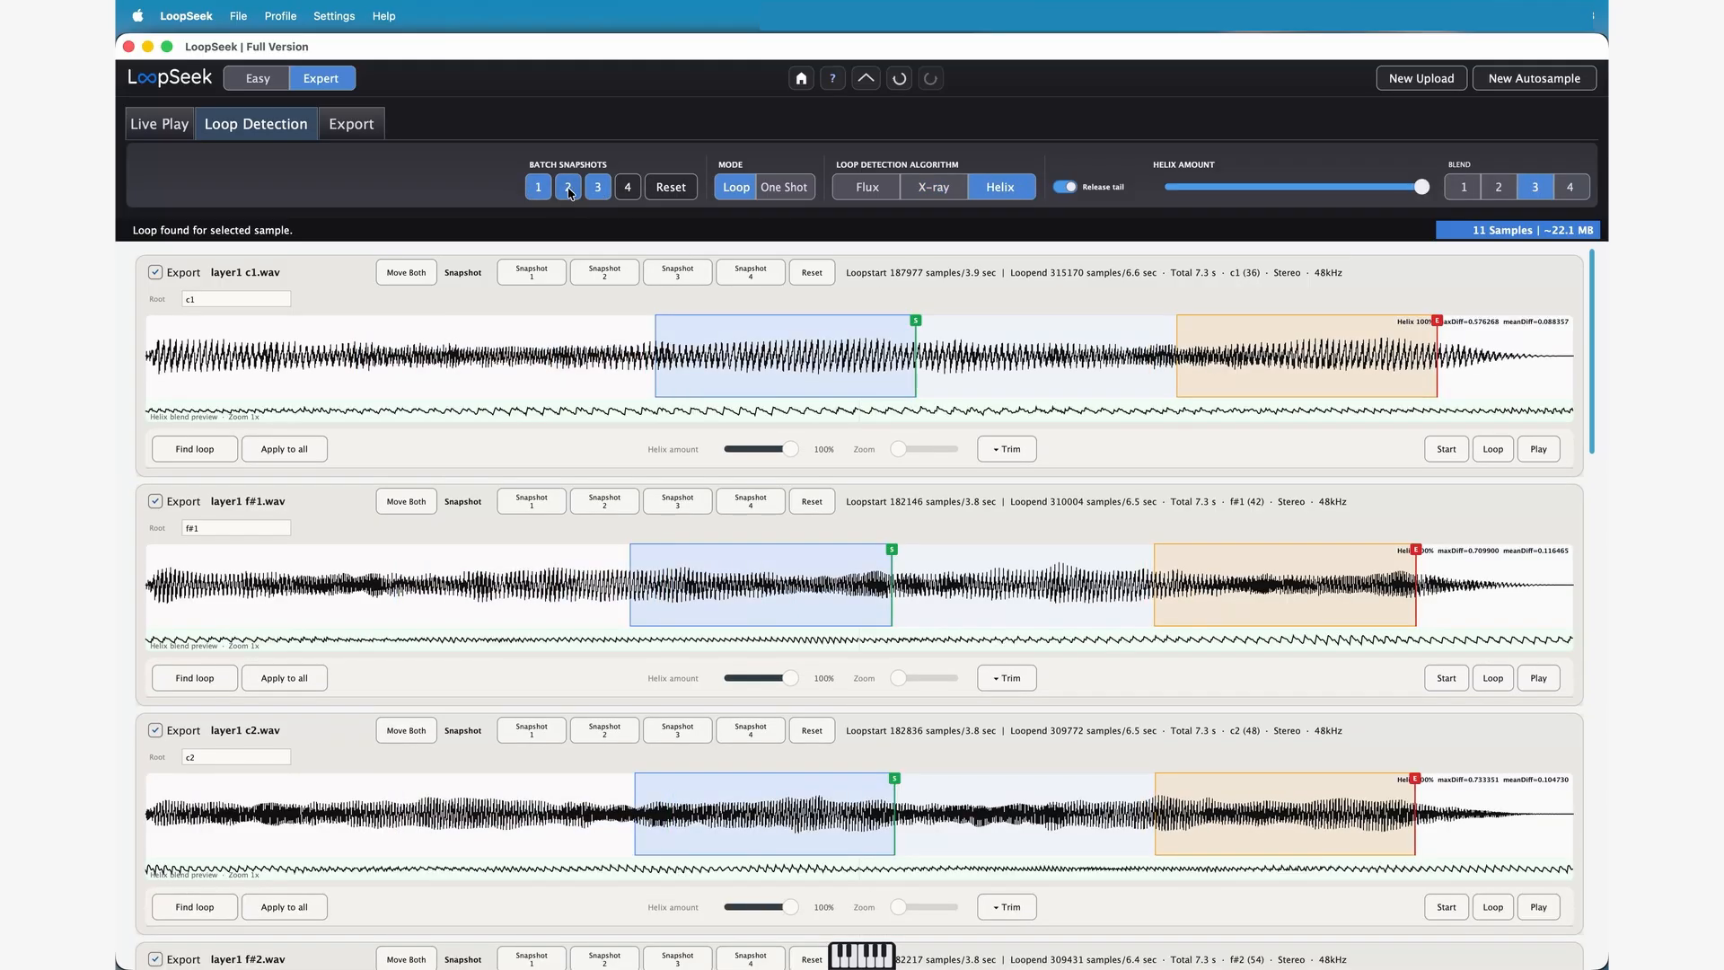
pyautogui.click(569, 188)
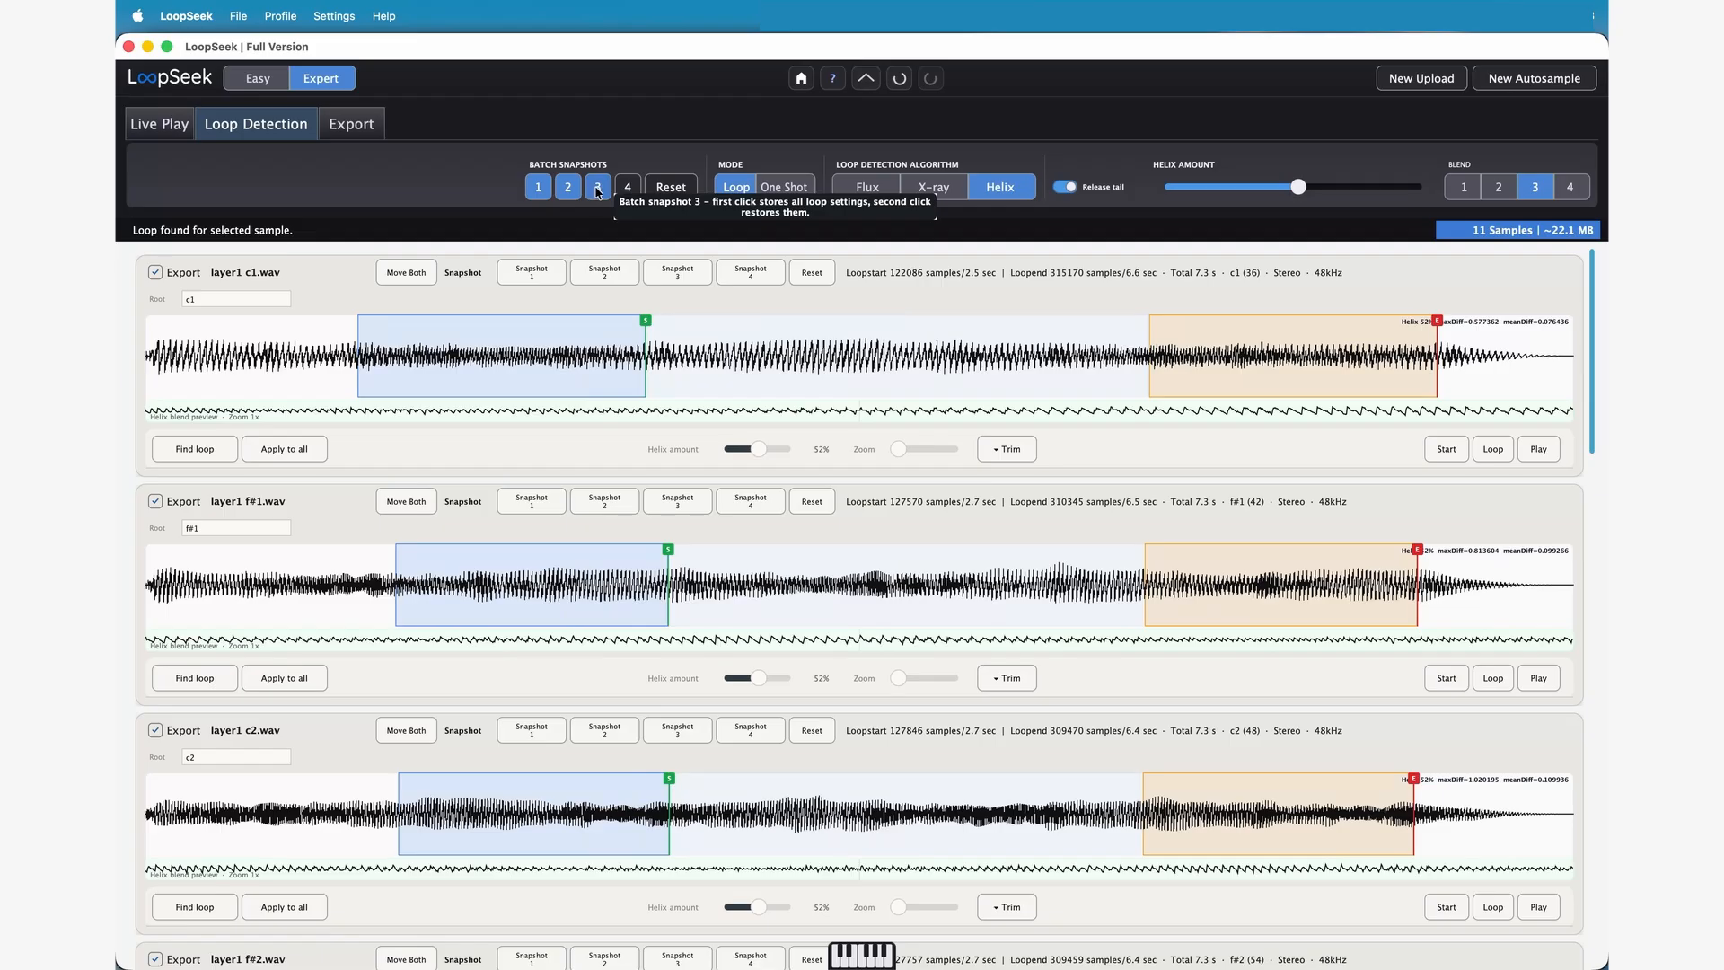
pyautogui.click(597, 189)
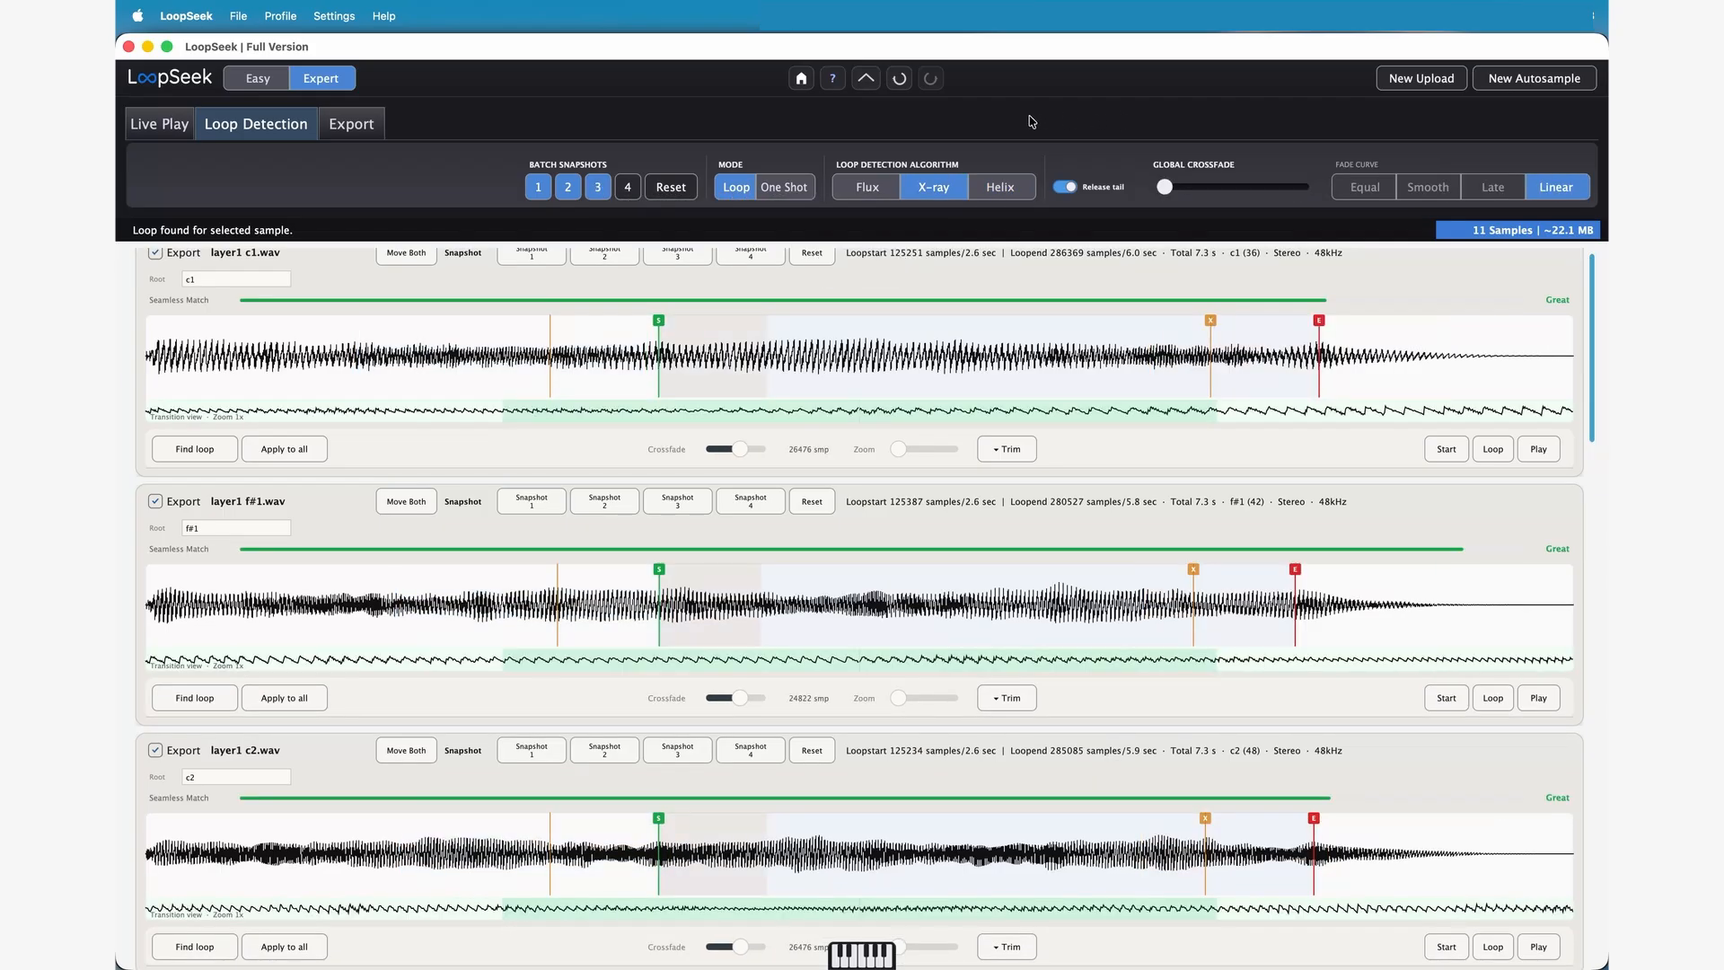
# Start a new autosample and extend the sampled key range to a0–a6
pyautogui.click(1515, 81)
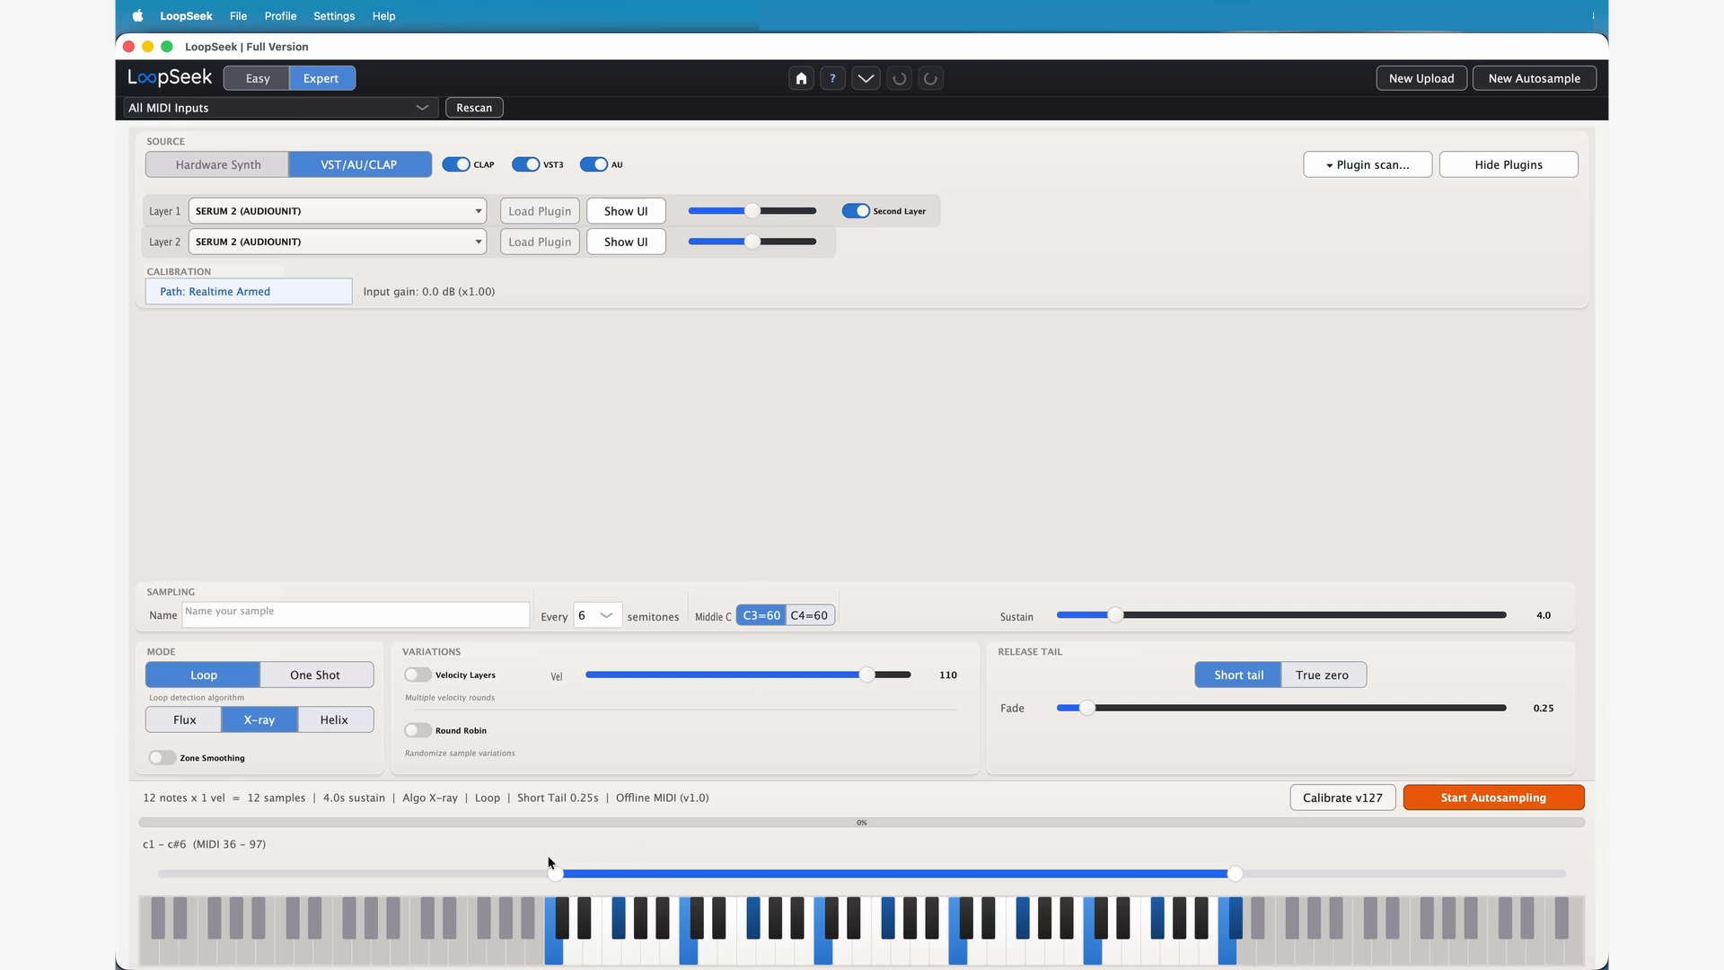
pyautogui.moveTo(553, 871); pyautogui.dragTo(516, 874)
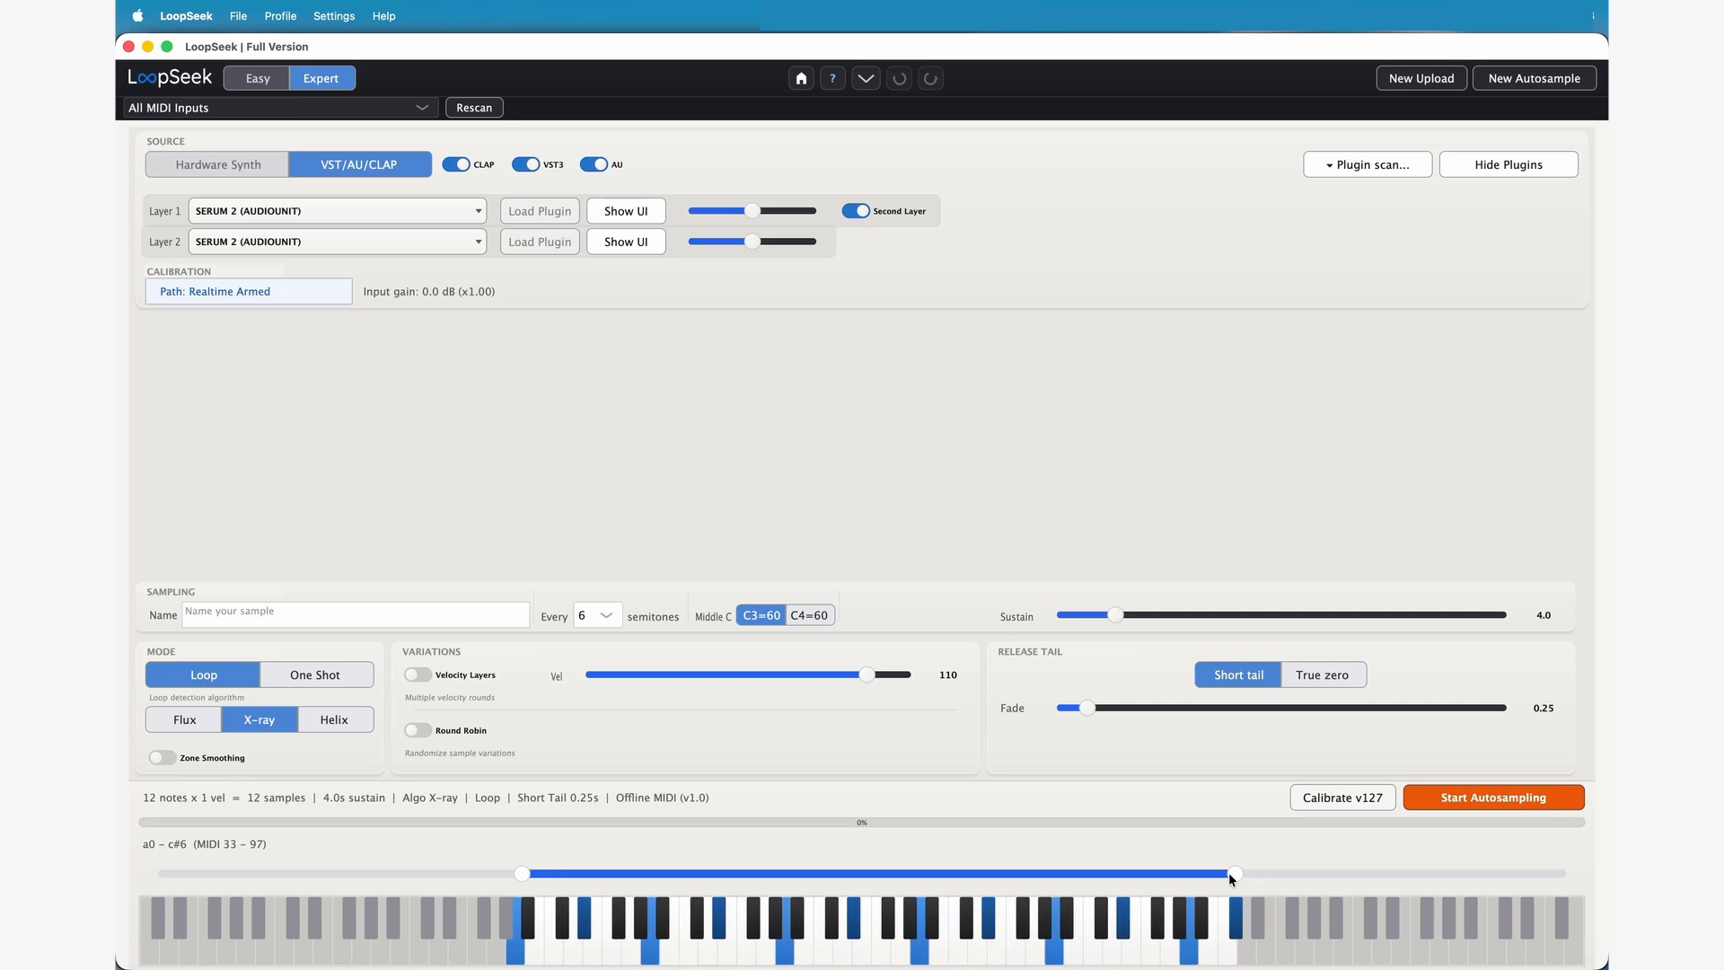
pyautogui.moveTo(1229, 871); pyautogui.dragTo(1328, 871)
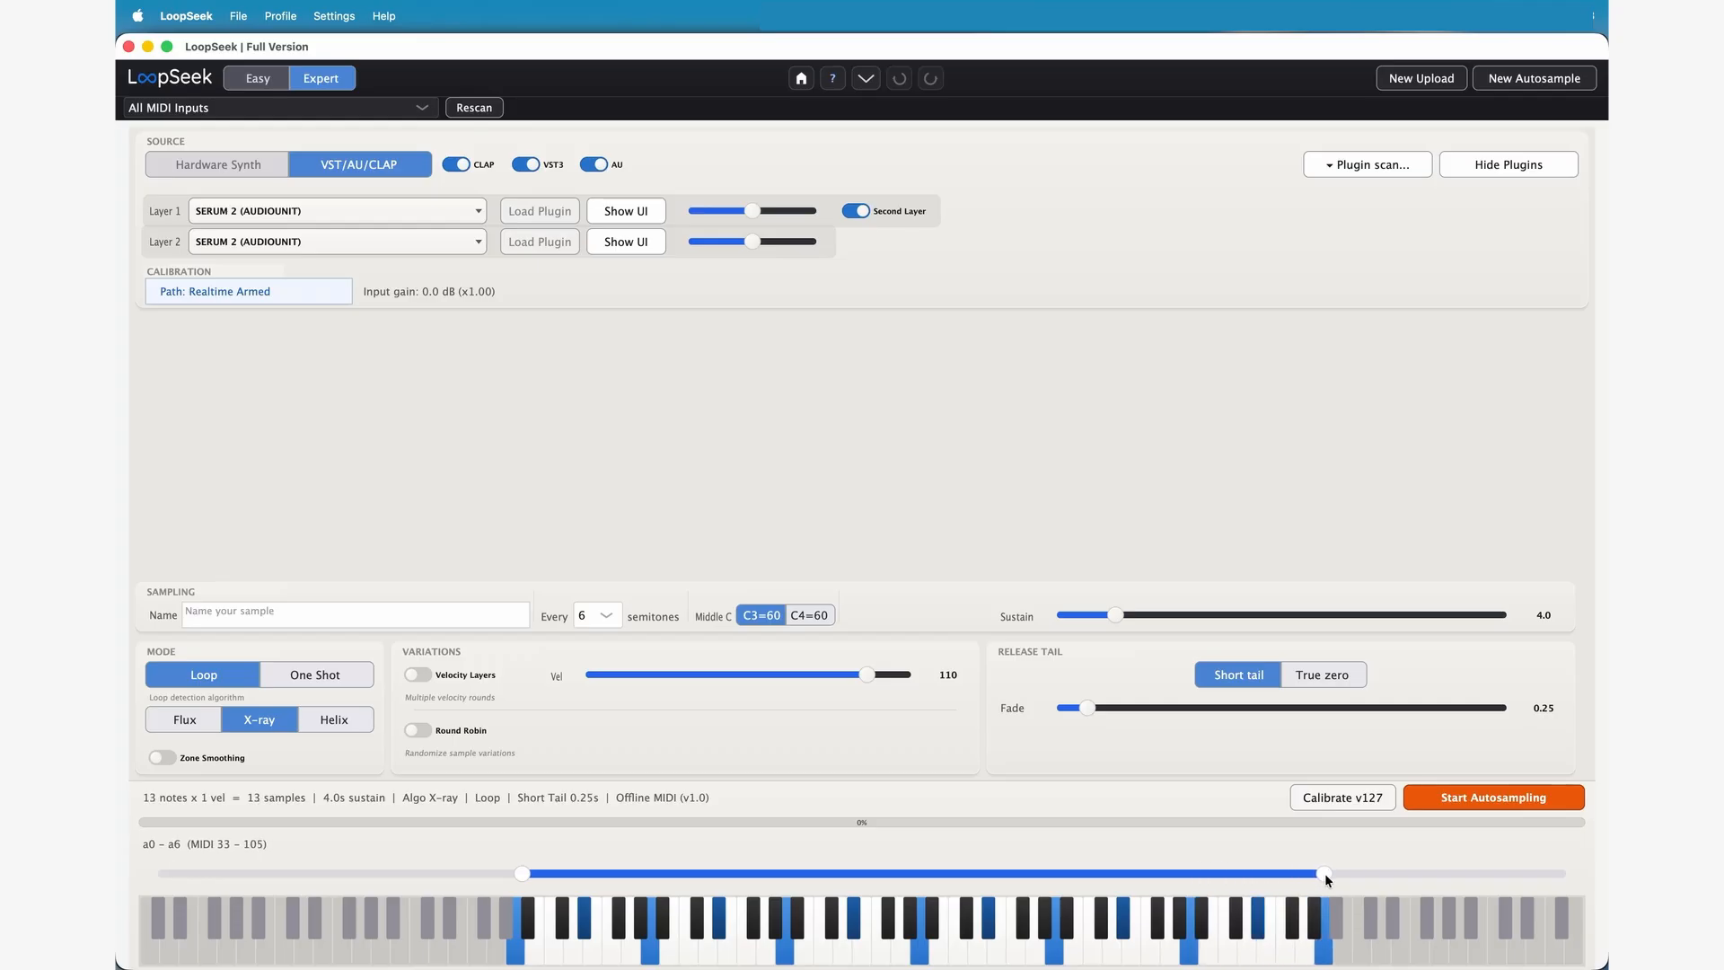
# Choose Helix as the loop detection algorithm and enable velocity layers at velocities 50, 90 and 127
pyautogui.click(336, 721)
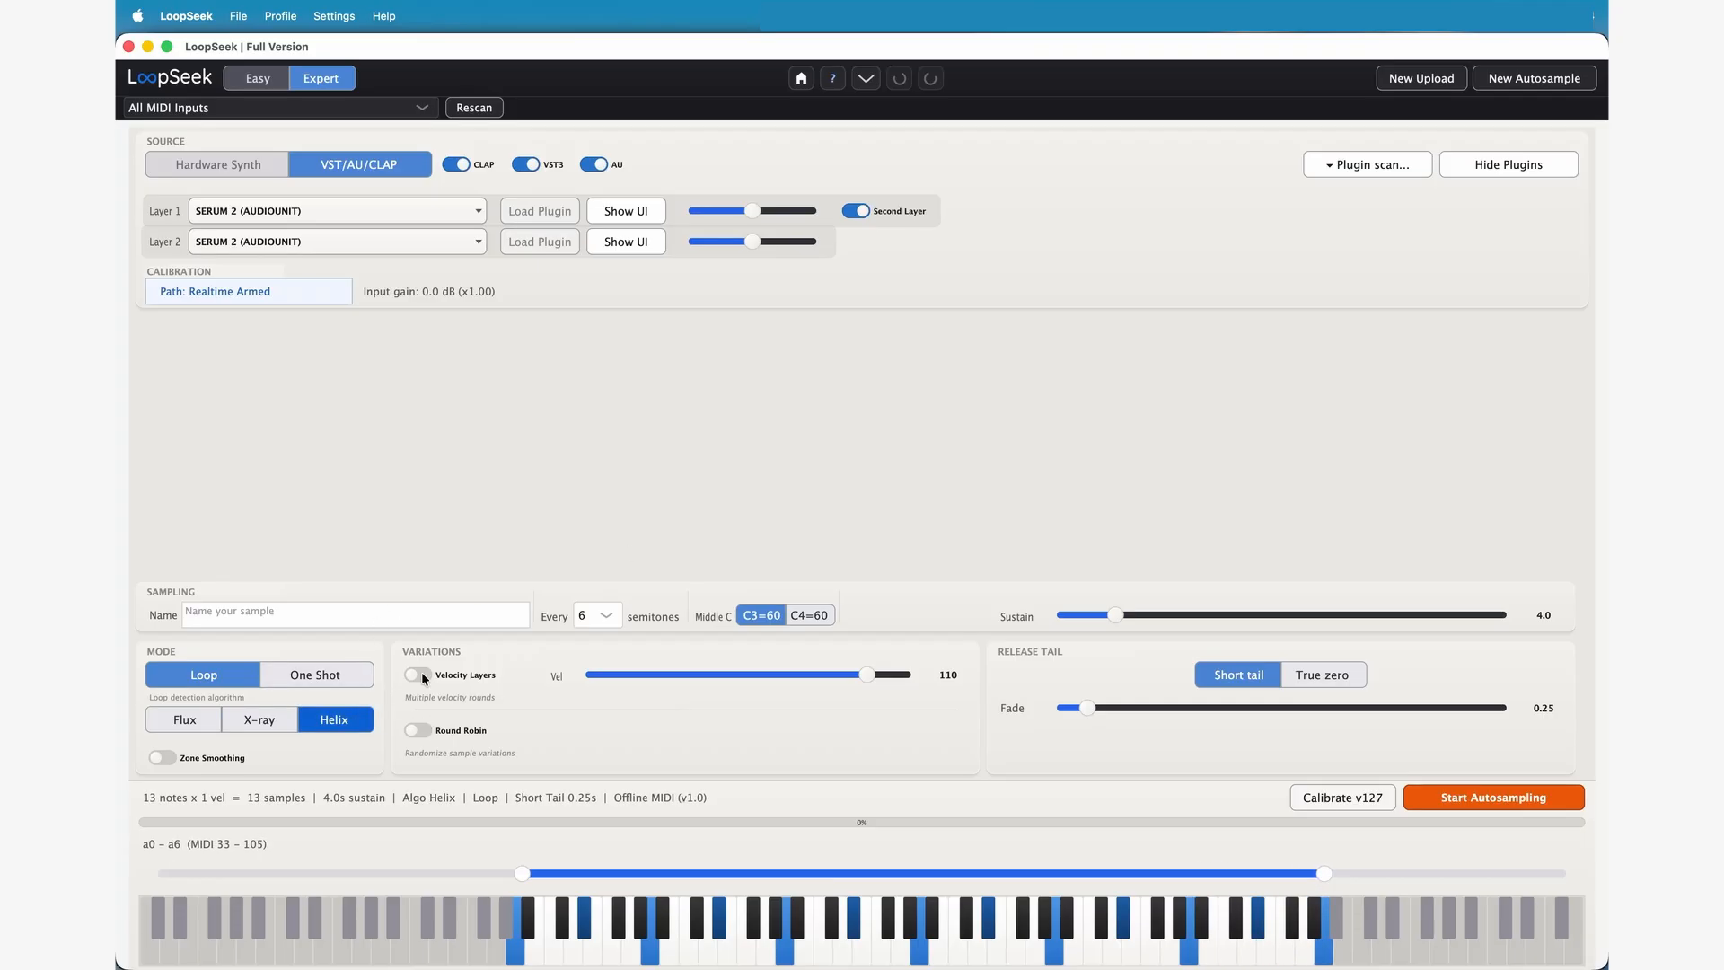
pyautogui.click(421, 674)
pyautogui.click(681, 670)
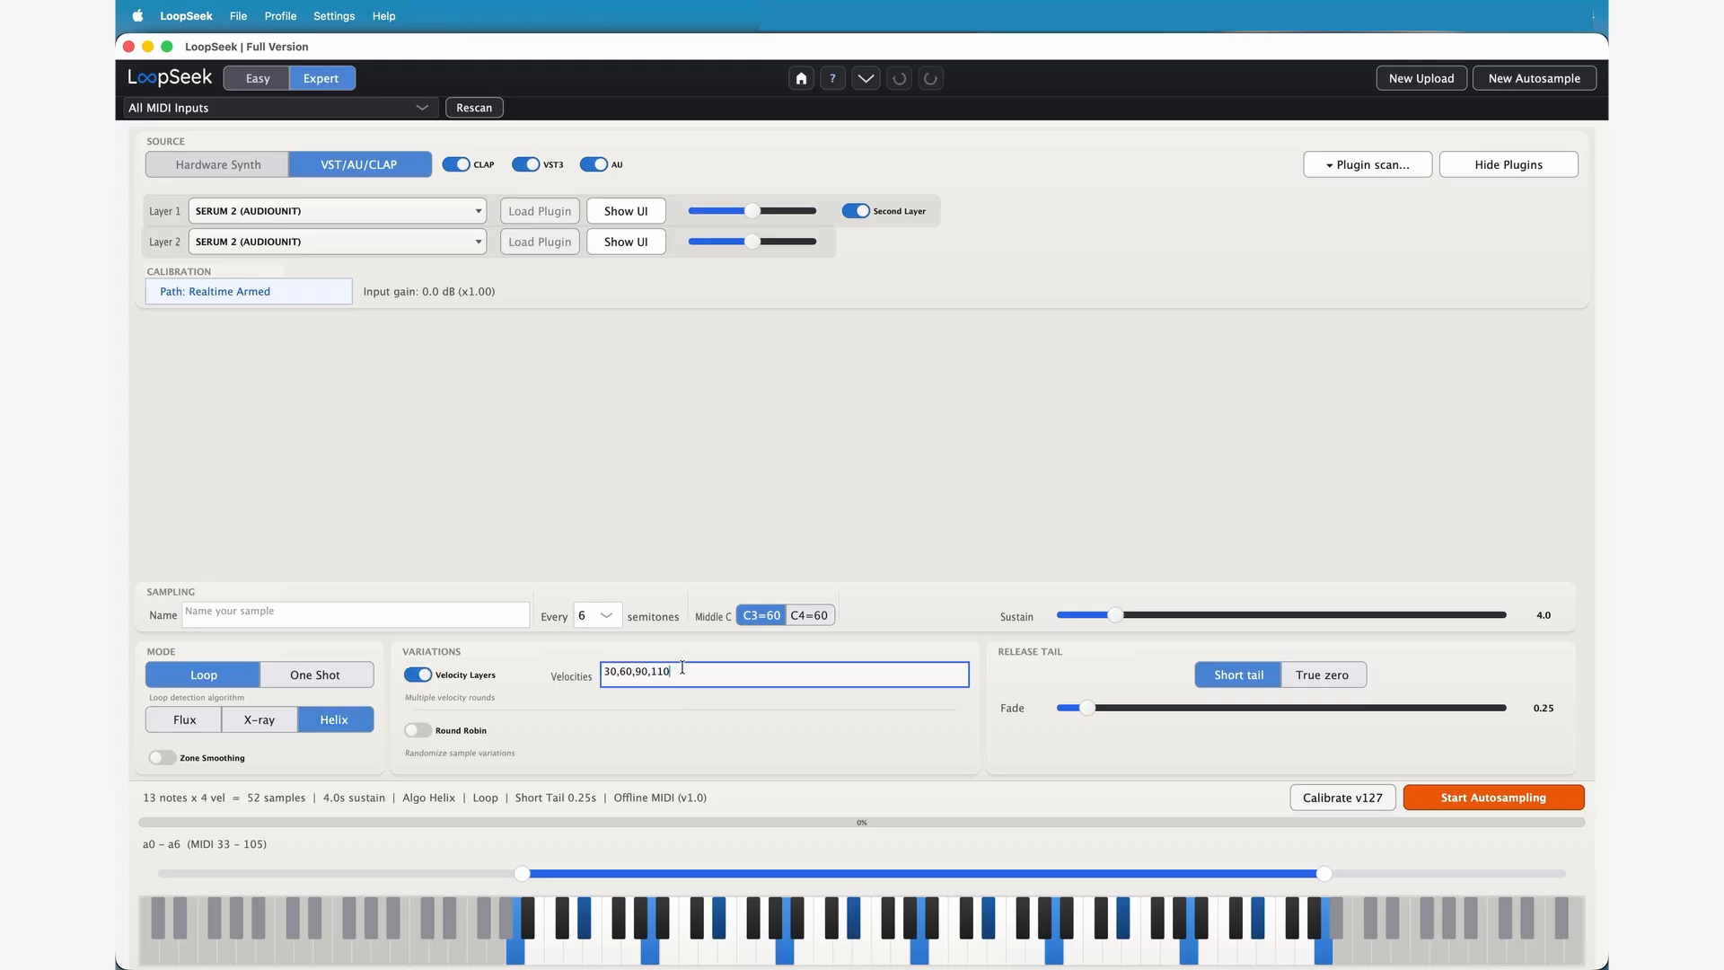
pyautogui.press('super+a')
pyautogui.write('50, 90, 127')
# Enable Round Robin and map its first slot to the Filter 1 cutoff of the Layer 1 Serum 2 plugin with MIDI learn
pyautogui.click(424, 729)
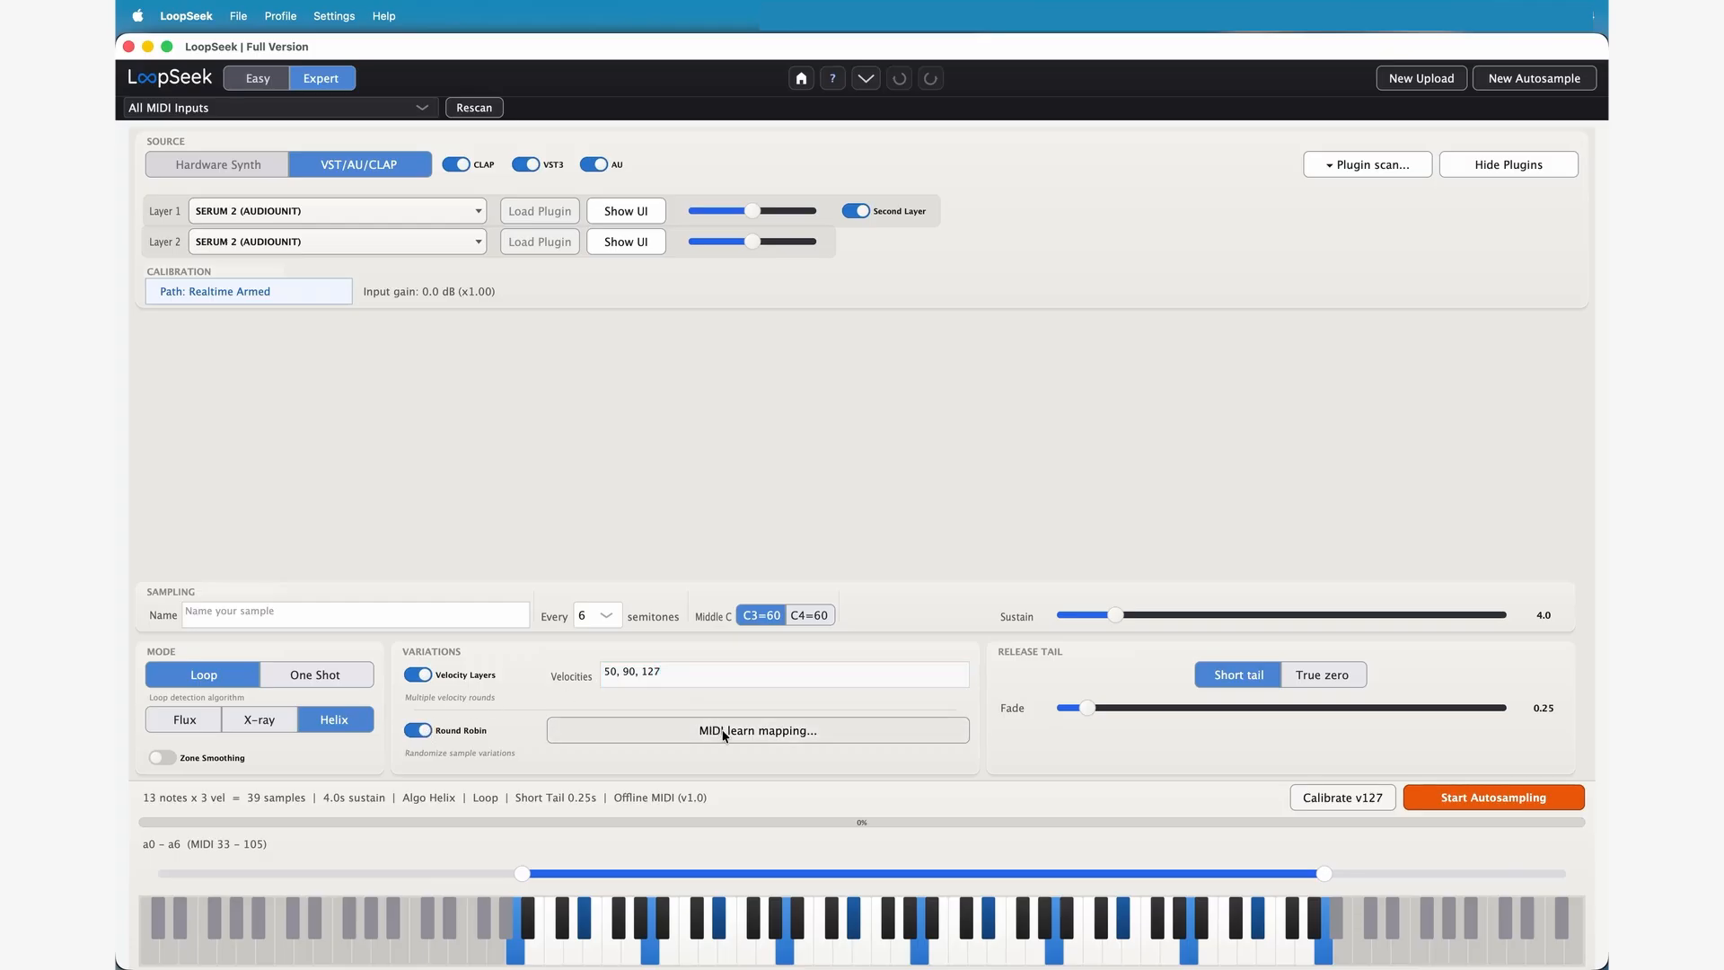
pyautogui.click(636, 214)
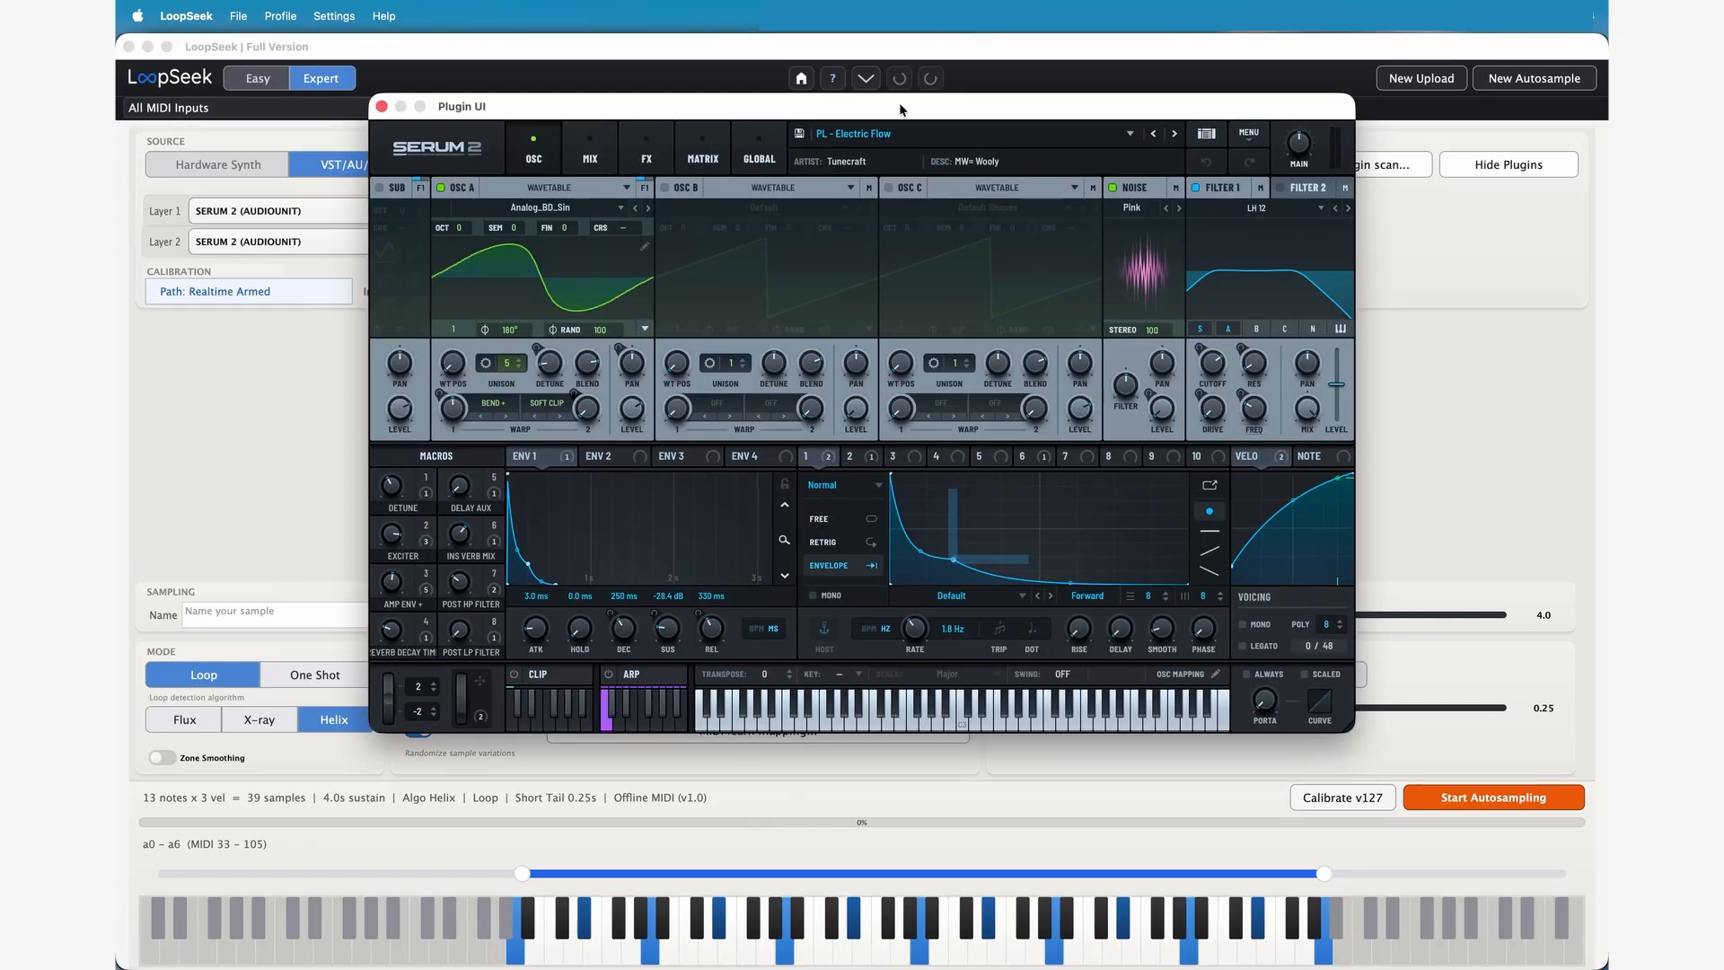
pyautogui.moveTo(902, 108); pyautogui.dragTo(1006, 73)
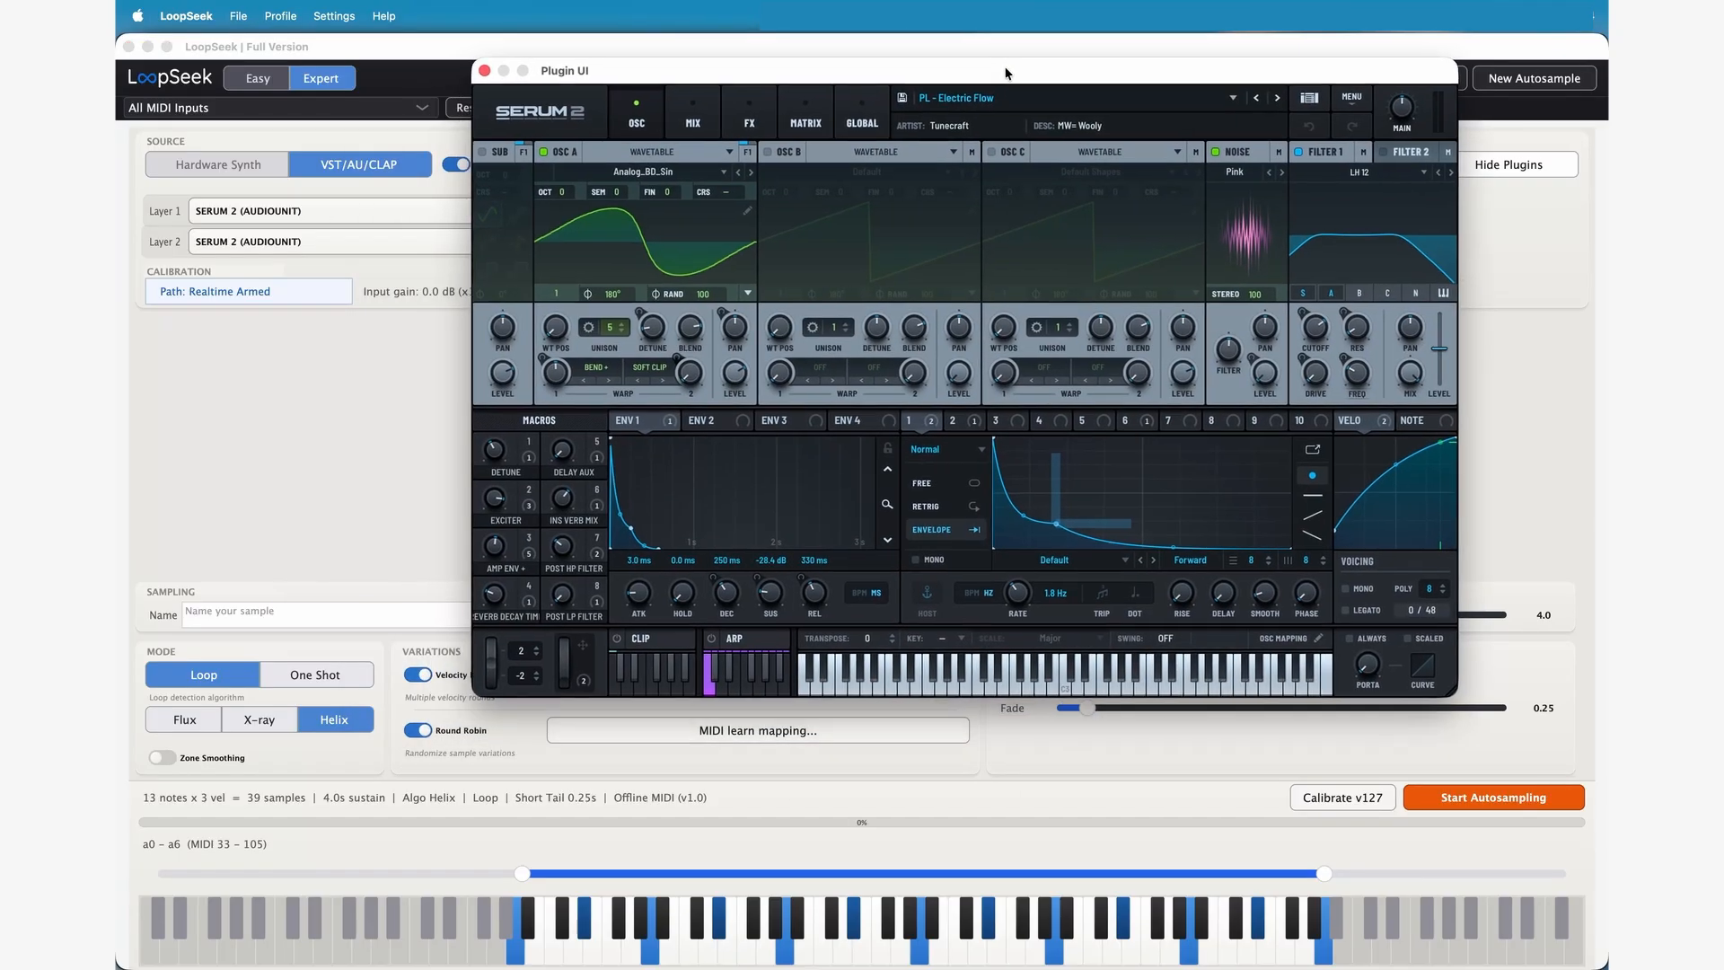
pyautogui.click(770, 729)
pyautogui.click(704, 679)
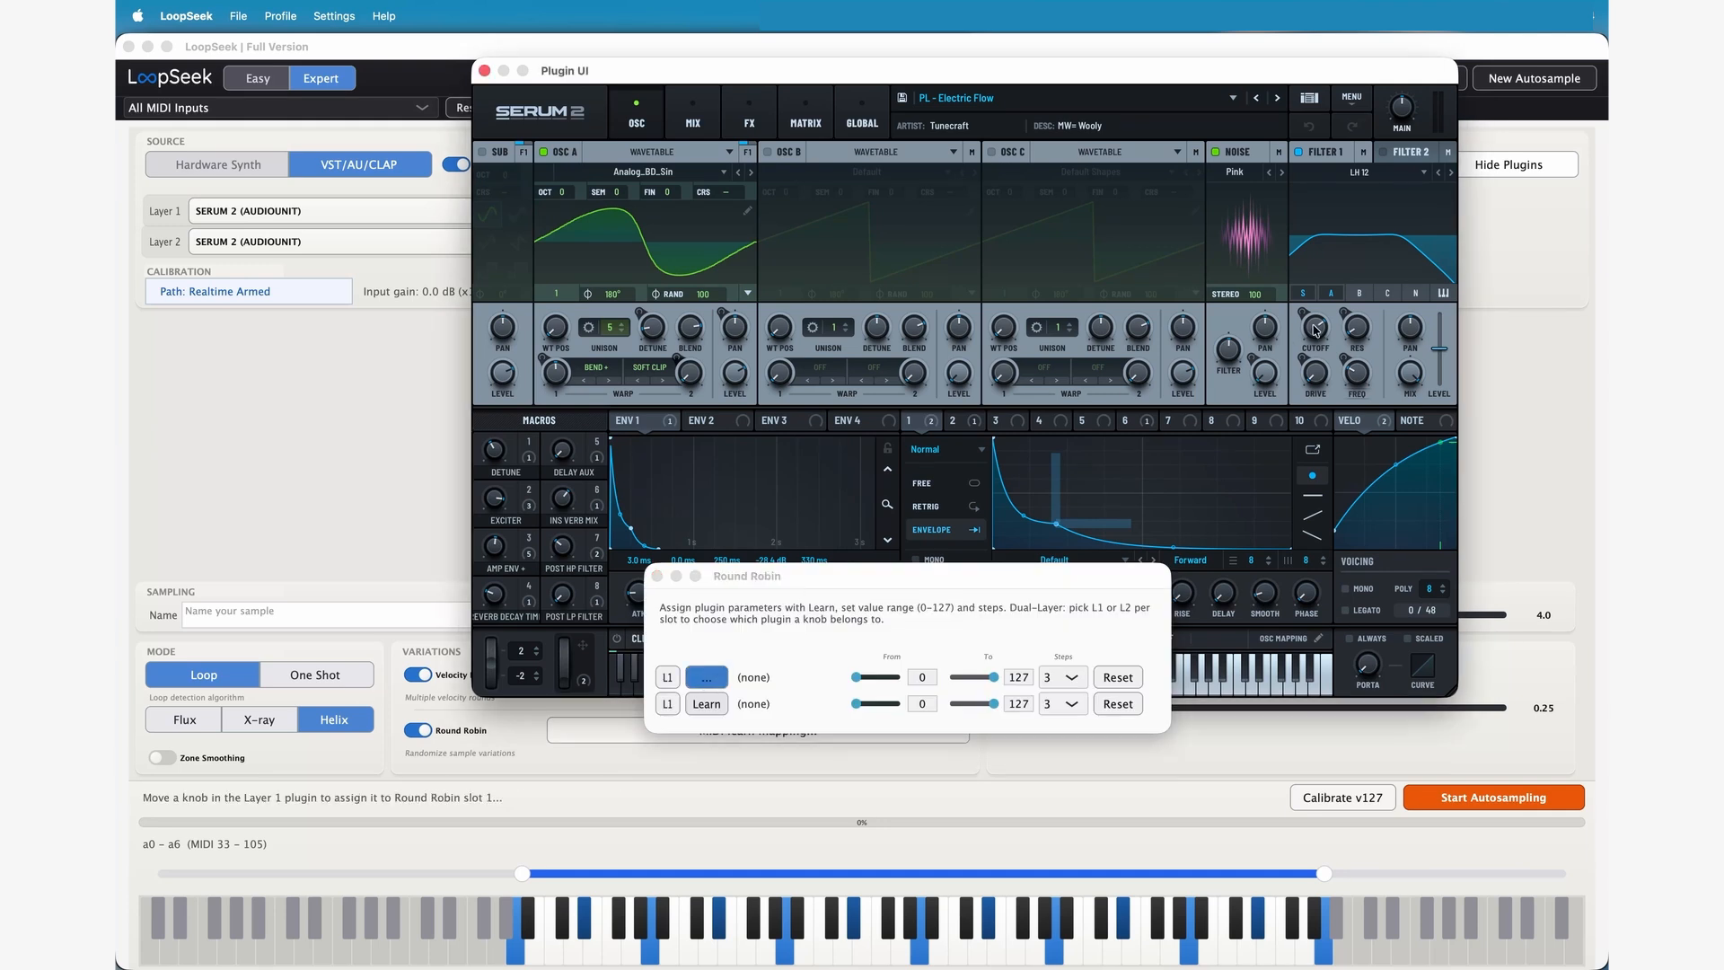
pyautogui.moveTo(1313, 332); pyautogui.dragTo(1312, 370)
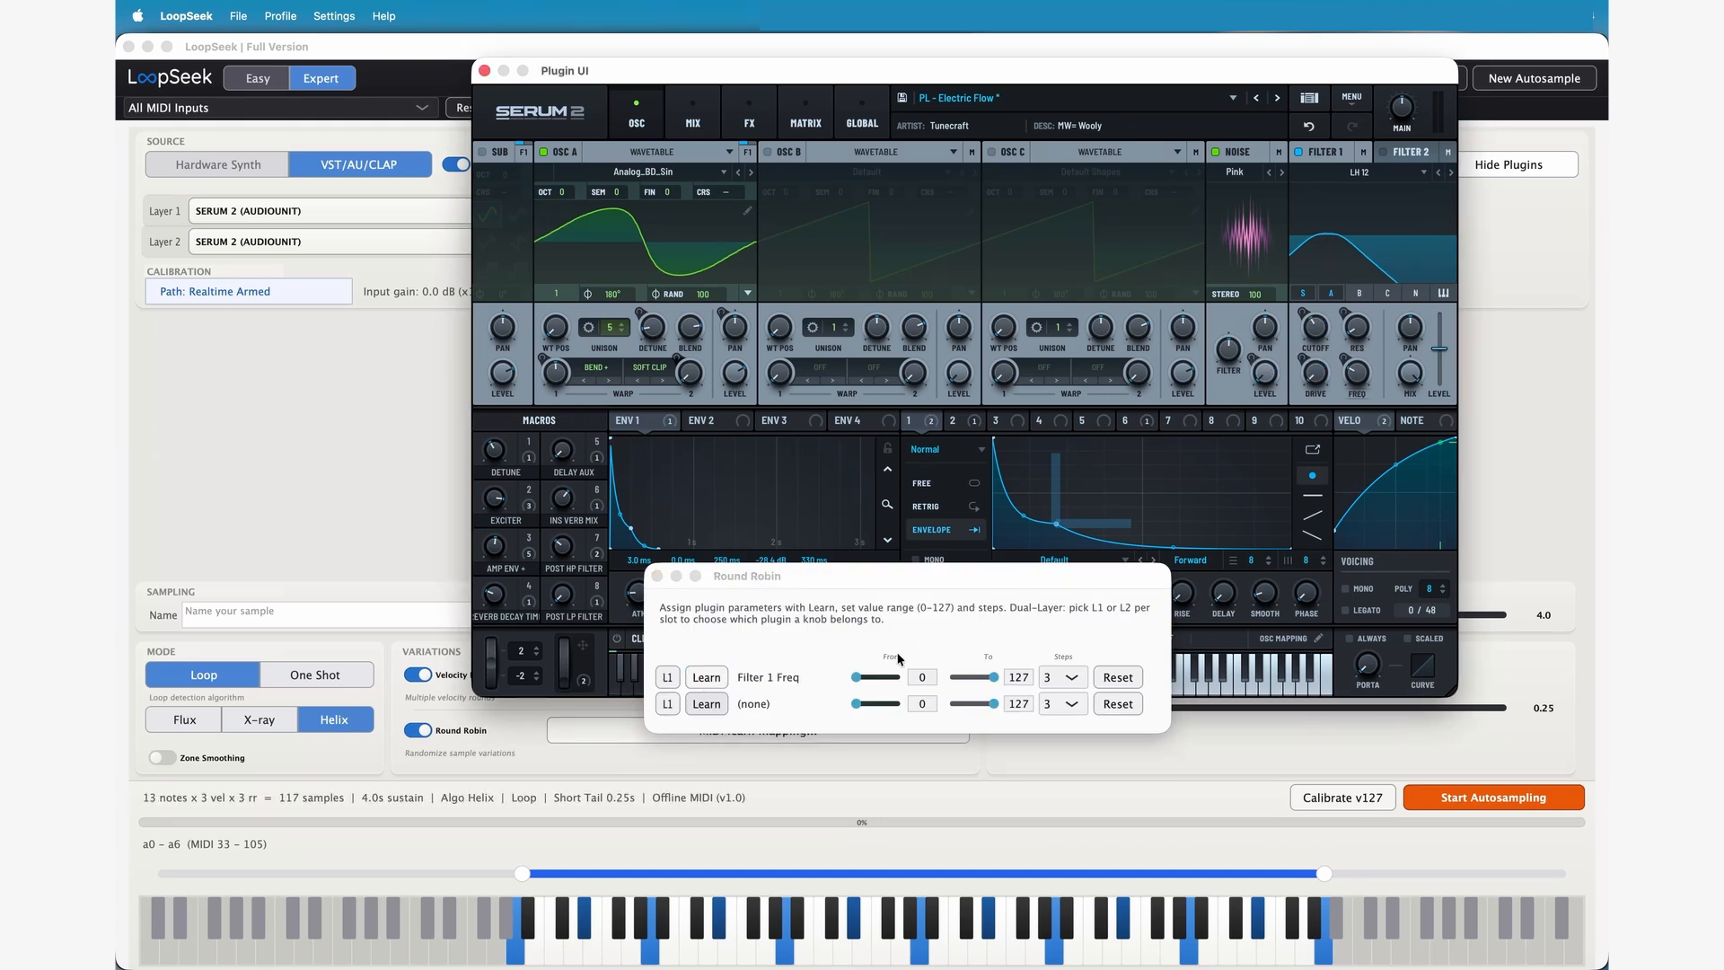
# Raise the start of the Filter 1 Freq round-robin range to 44, audition a note twice, and close the mapping window
pyautogui.moveTo(854, 680); pyautogui.dragTo(870, 680)
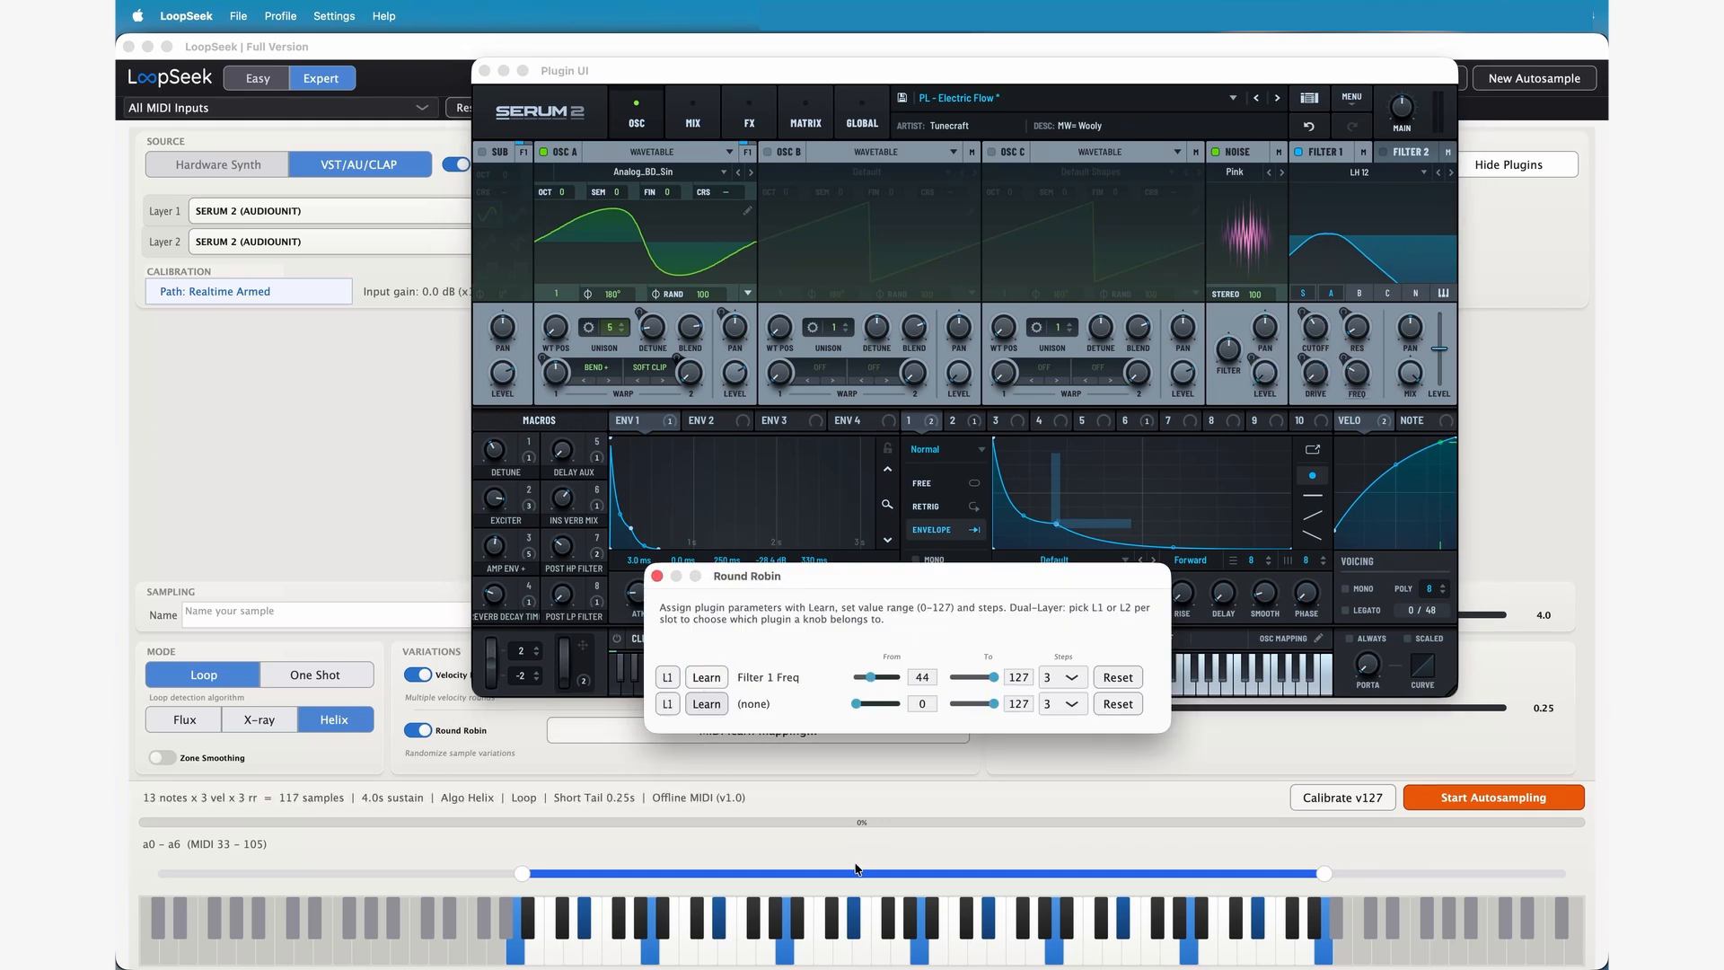
pyautogui.click(859, 941)
pyautogui.click(859, 943)
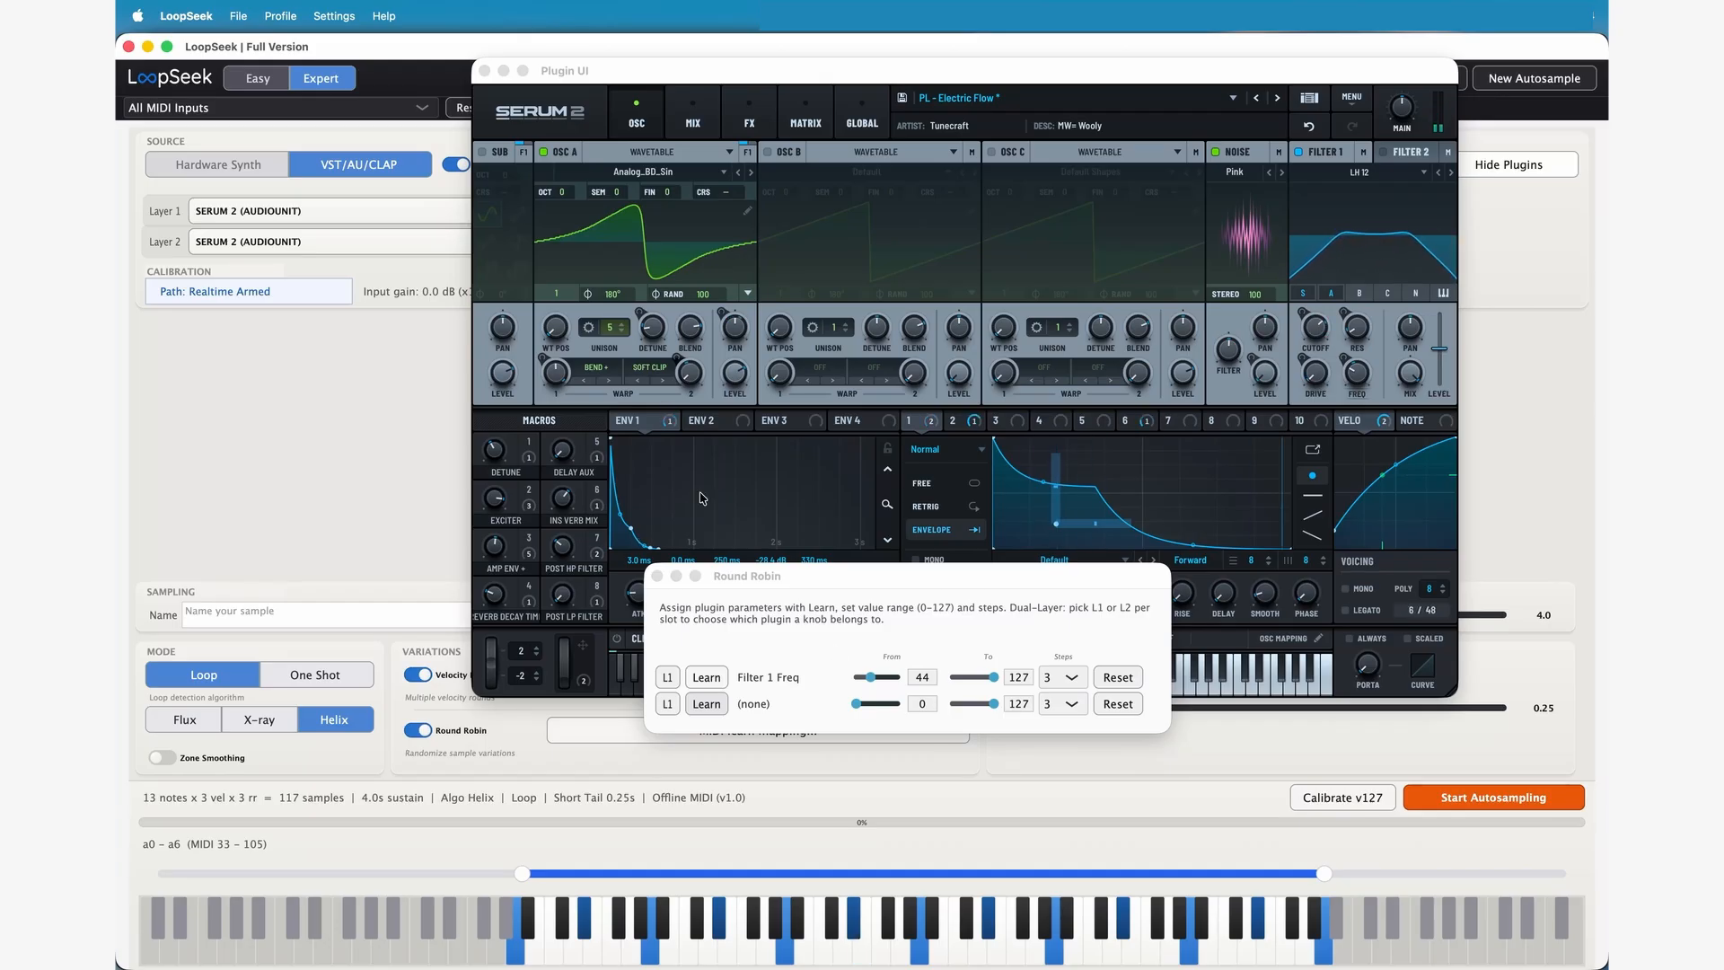
pyautogui.click(657, 576)
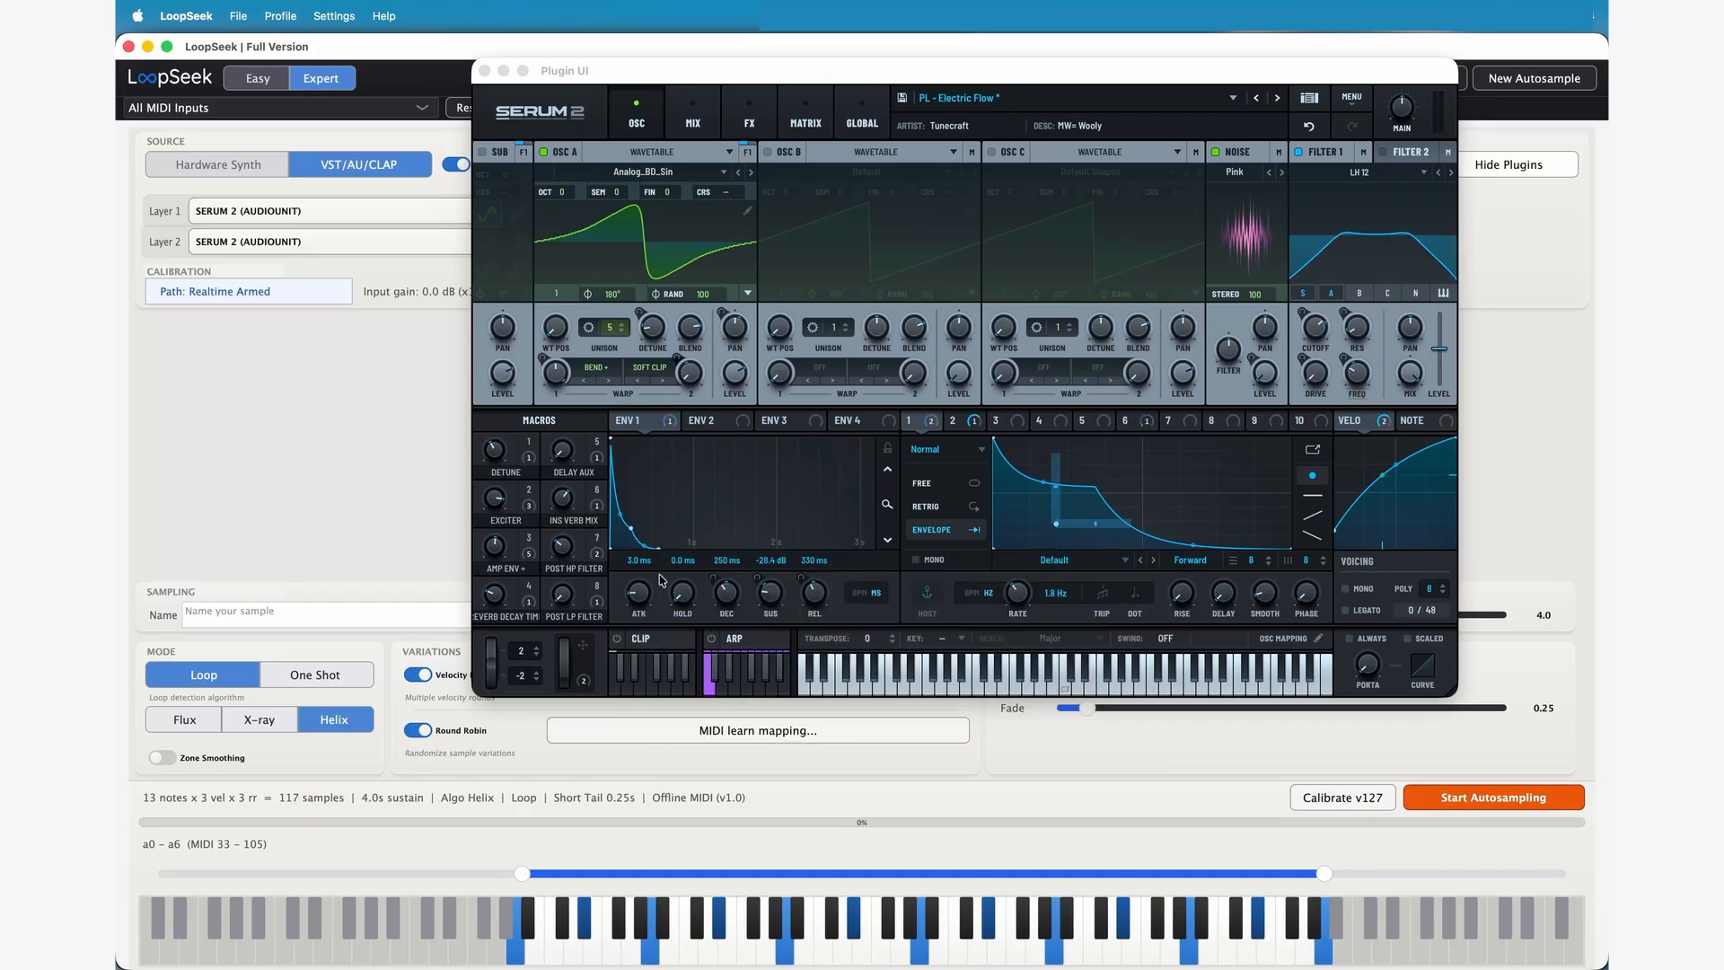
# Close the Serum 2 plugin window and save the current autosampling setup as a profile named dual-layer-a in LS_SESSIONS
pyautogui.click(484, 70)
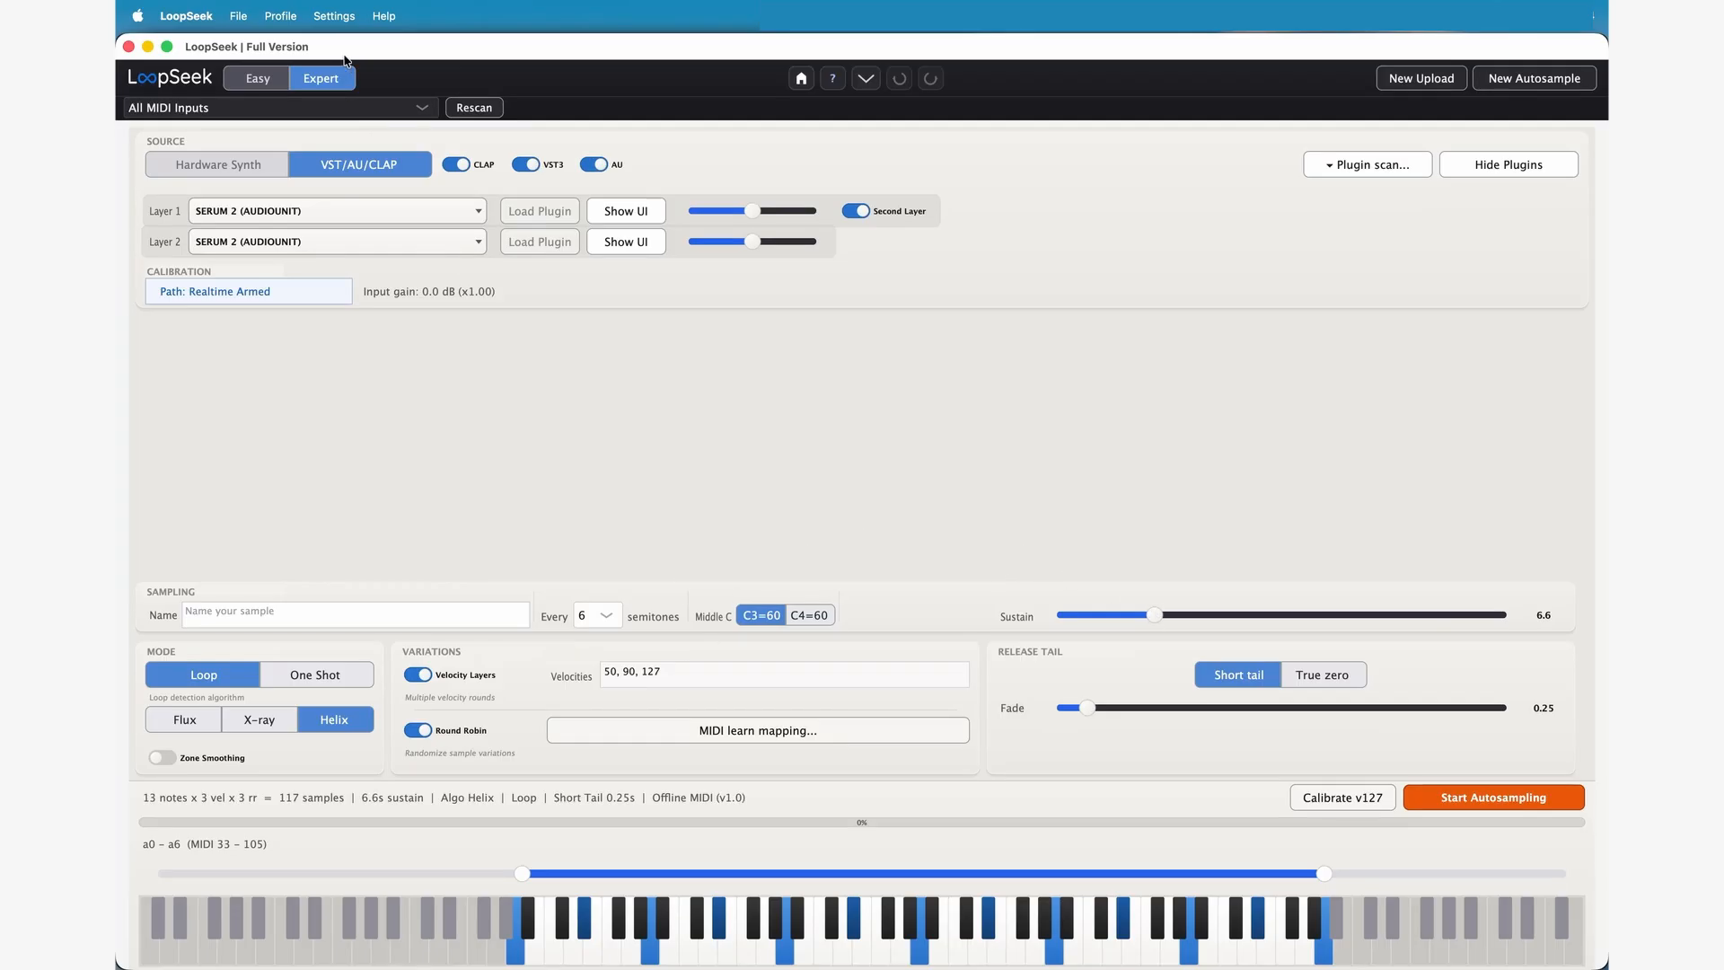
pyautogui.click(332, 19)
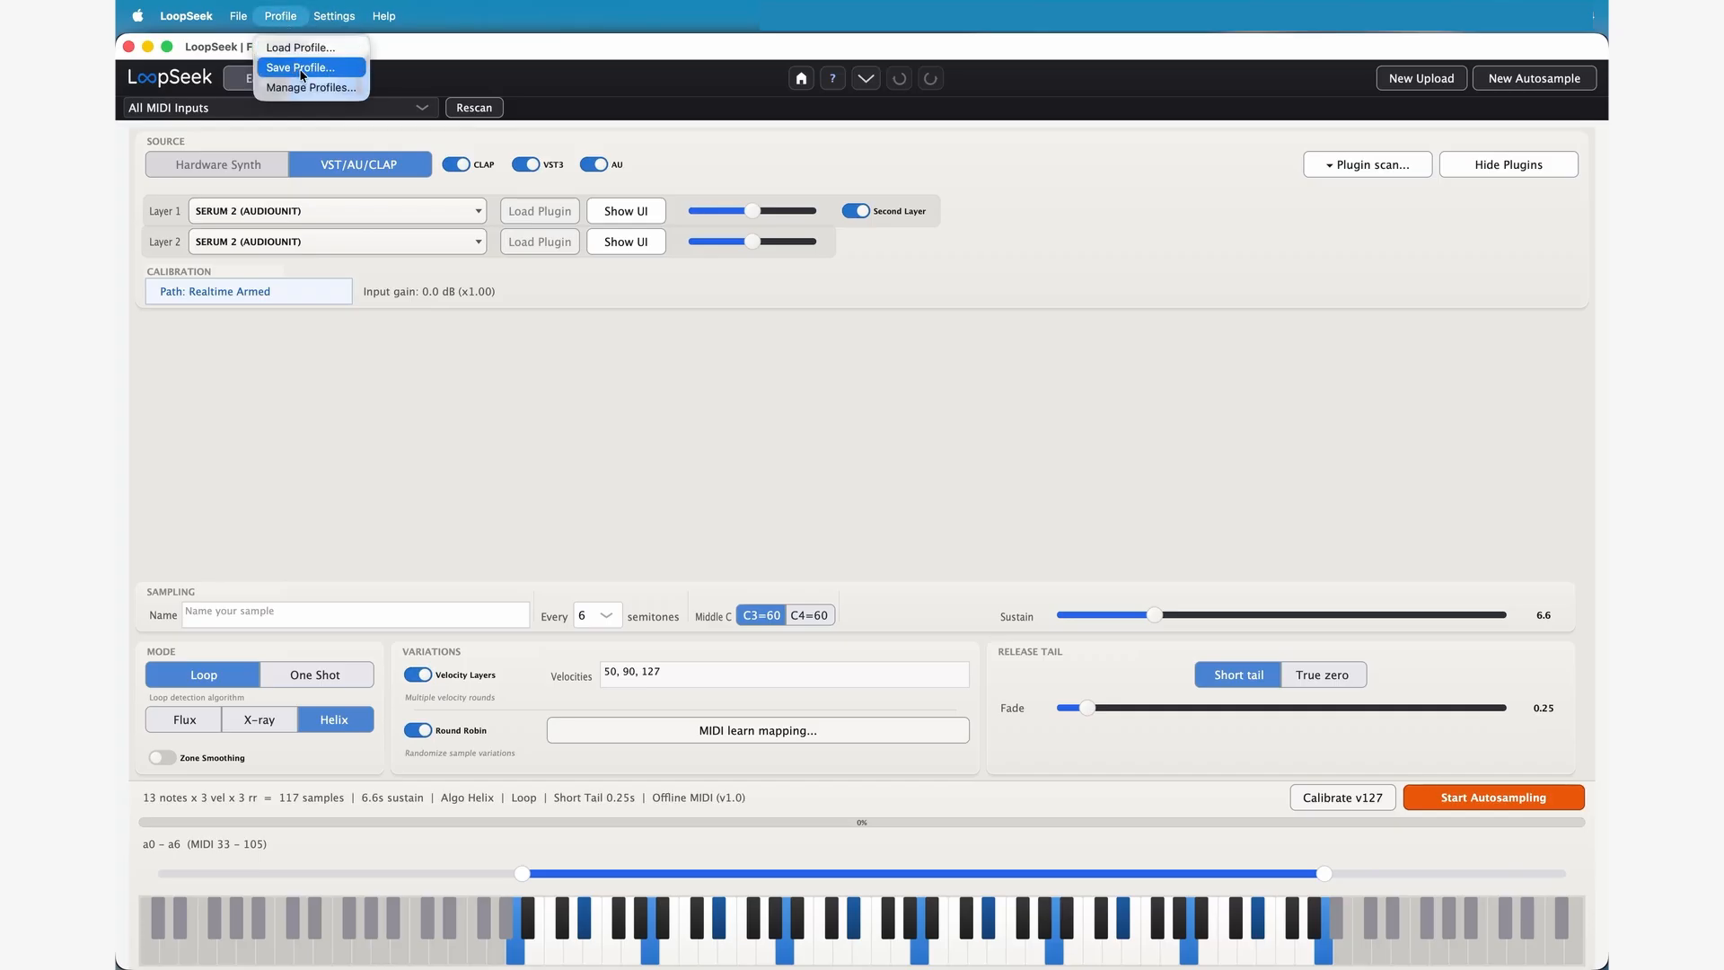
pyautogui.click(301, 68)
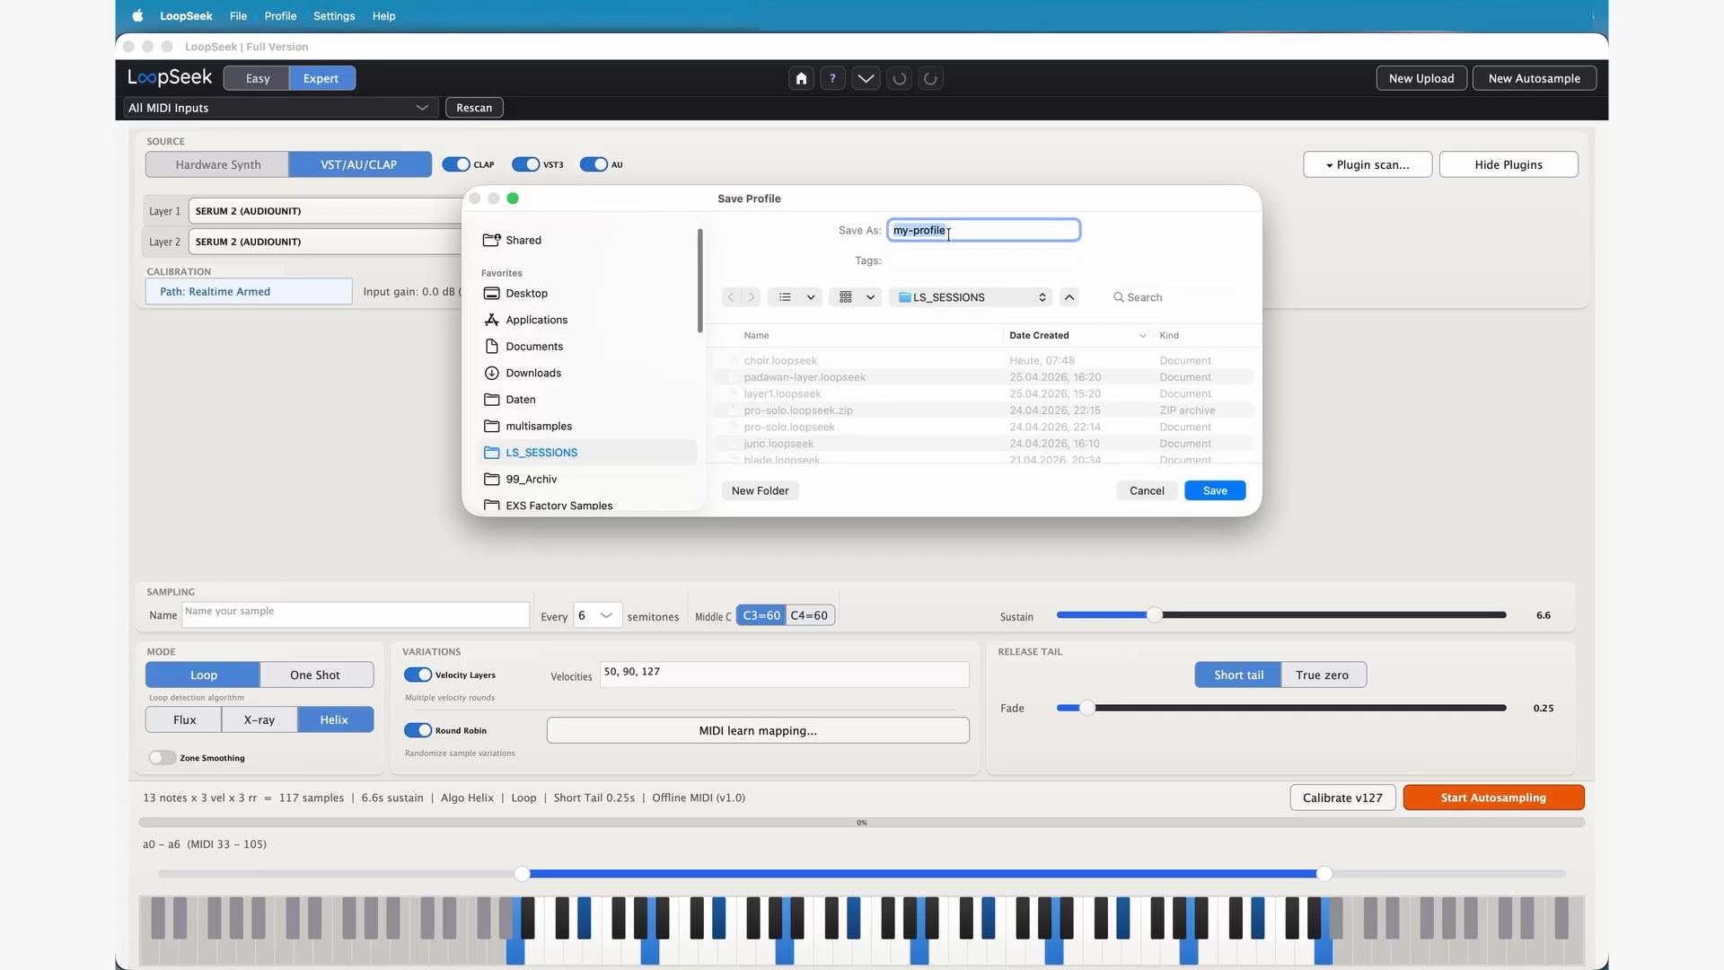
pyautogui.tripleClick(956, 230)
pyautogui.write('dual-layer-a')
pyautogui.click(1215, 491)
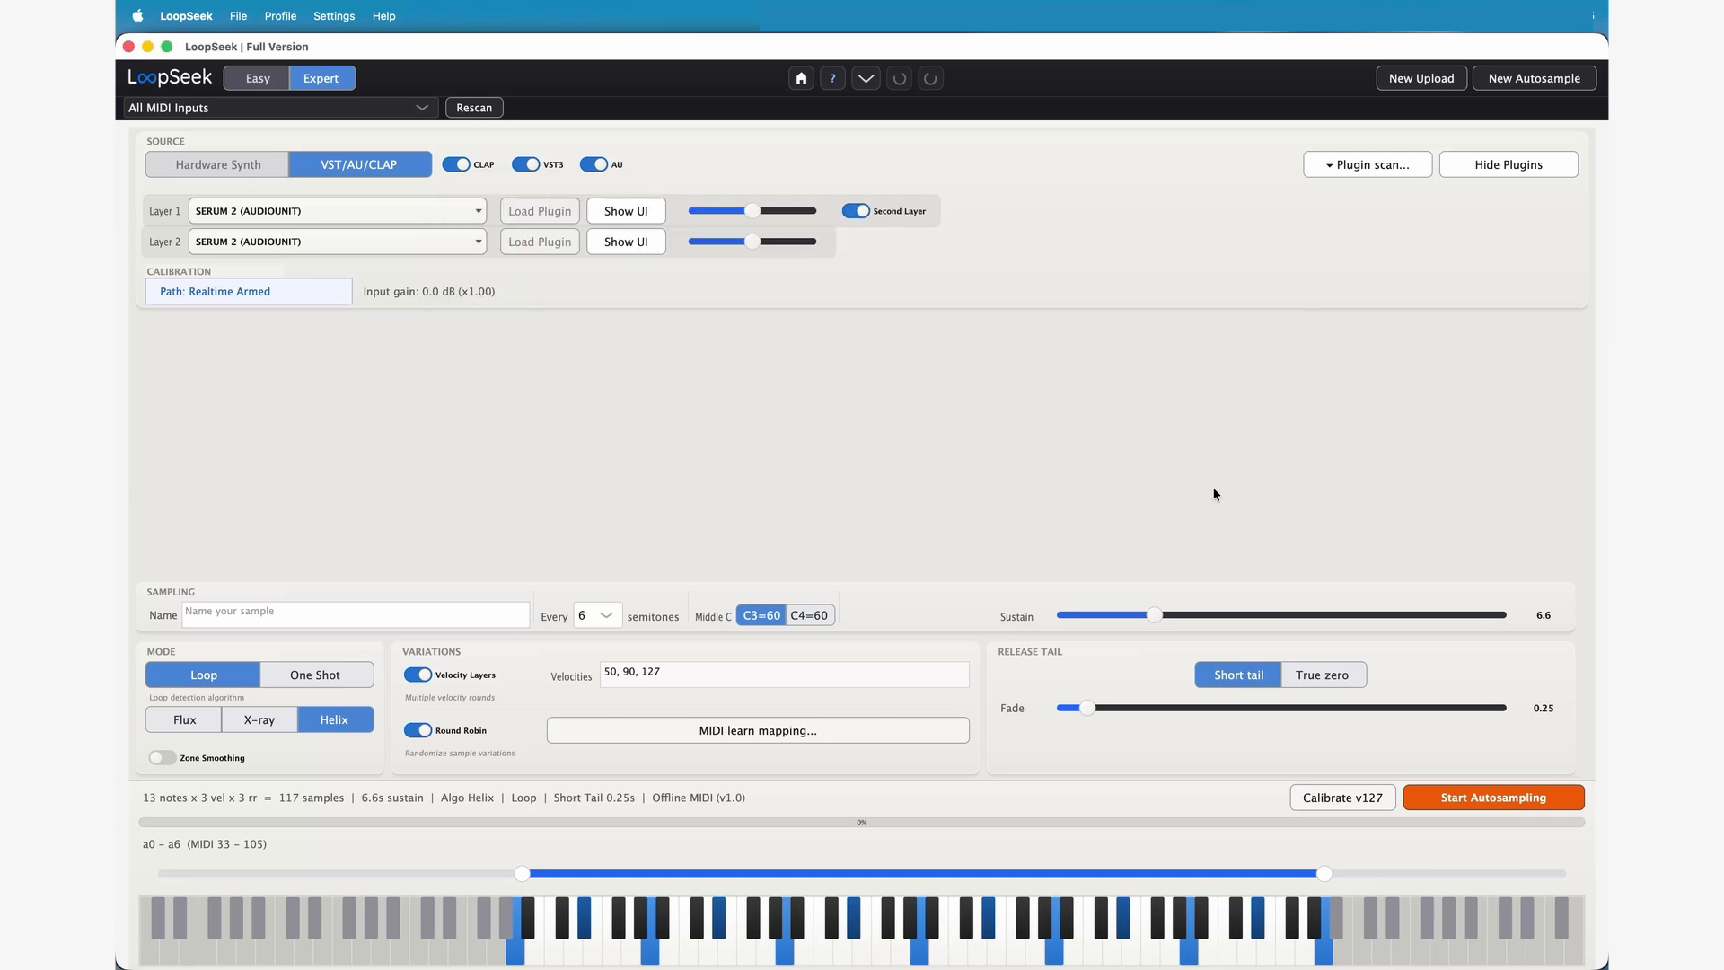
# Remove the Serum 2 plugins from Layer 1 and Layer 2 by setting both to No Plugin
pyautogui.click(478, 212)
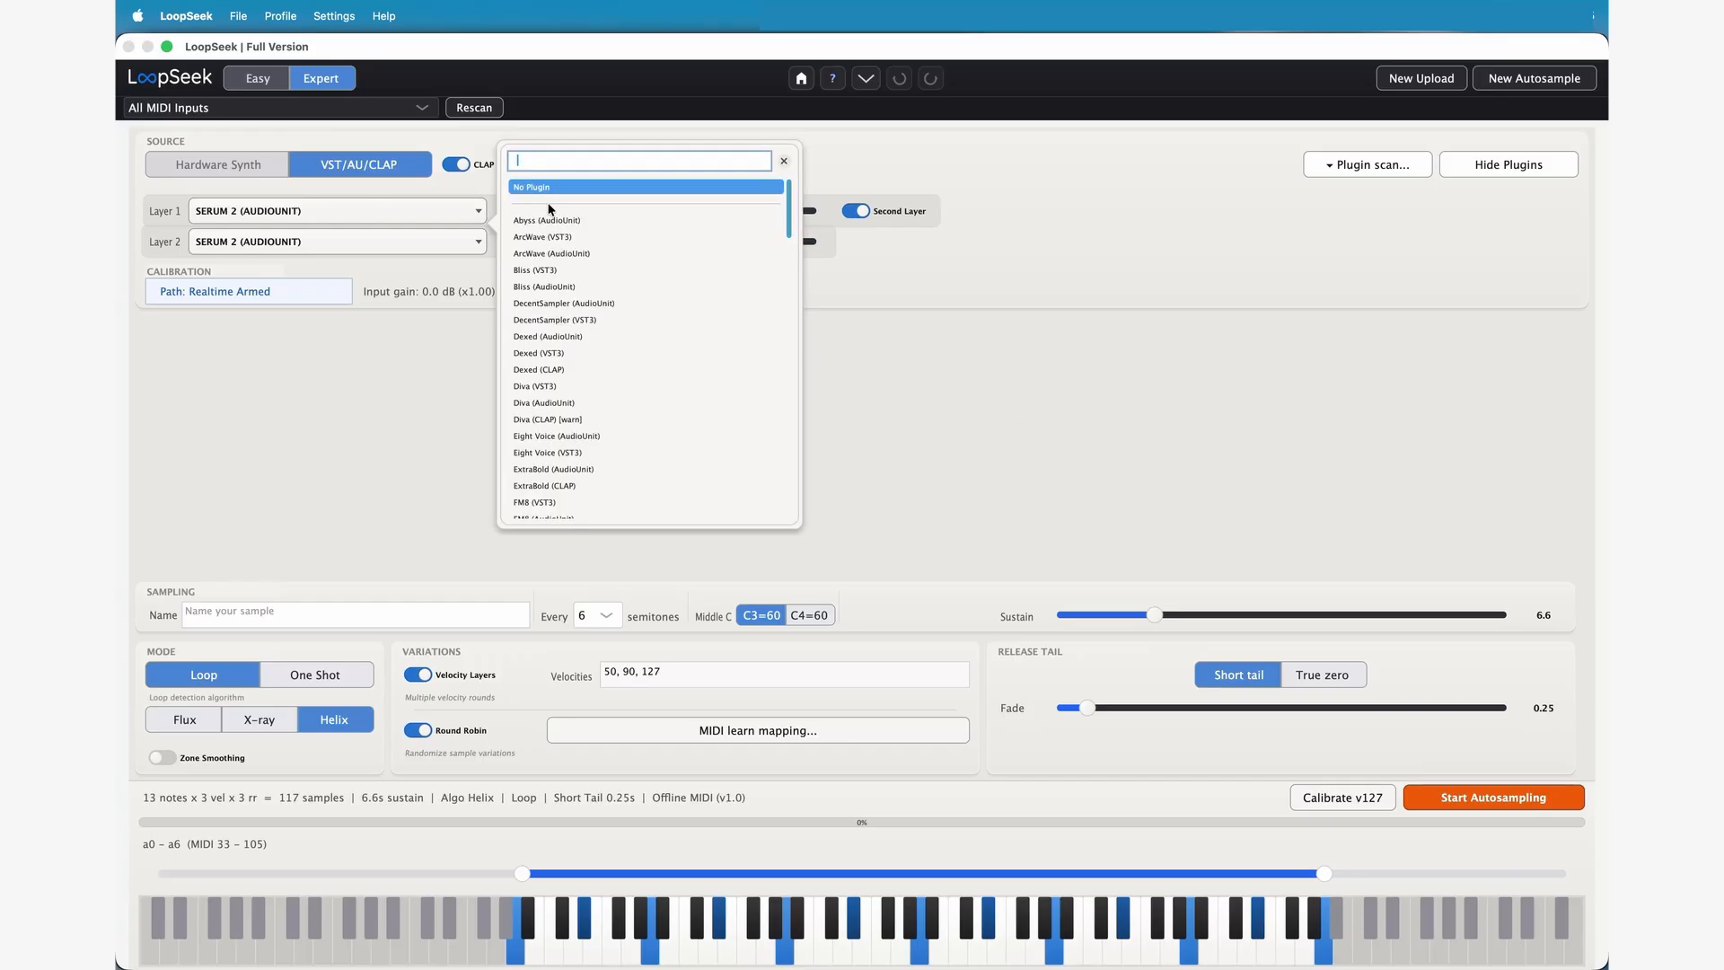
pyautogui.click(546, 187)
pyautogui.click(454, 242)
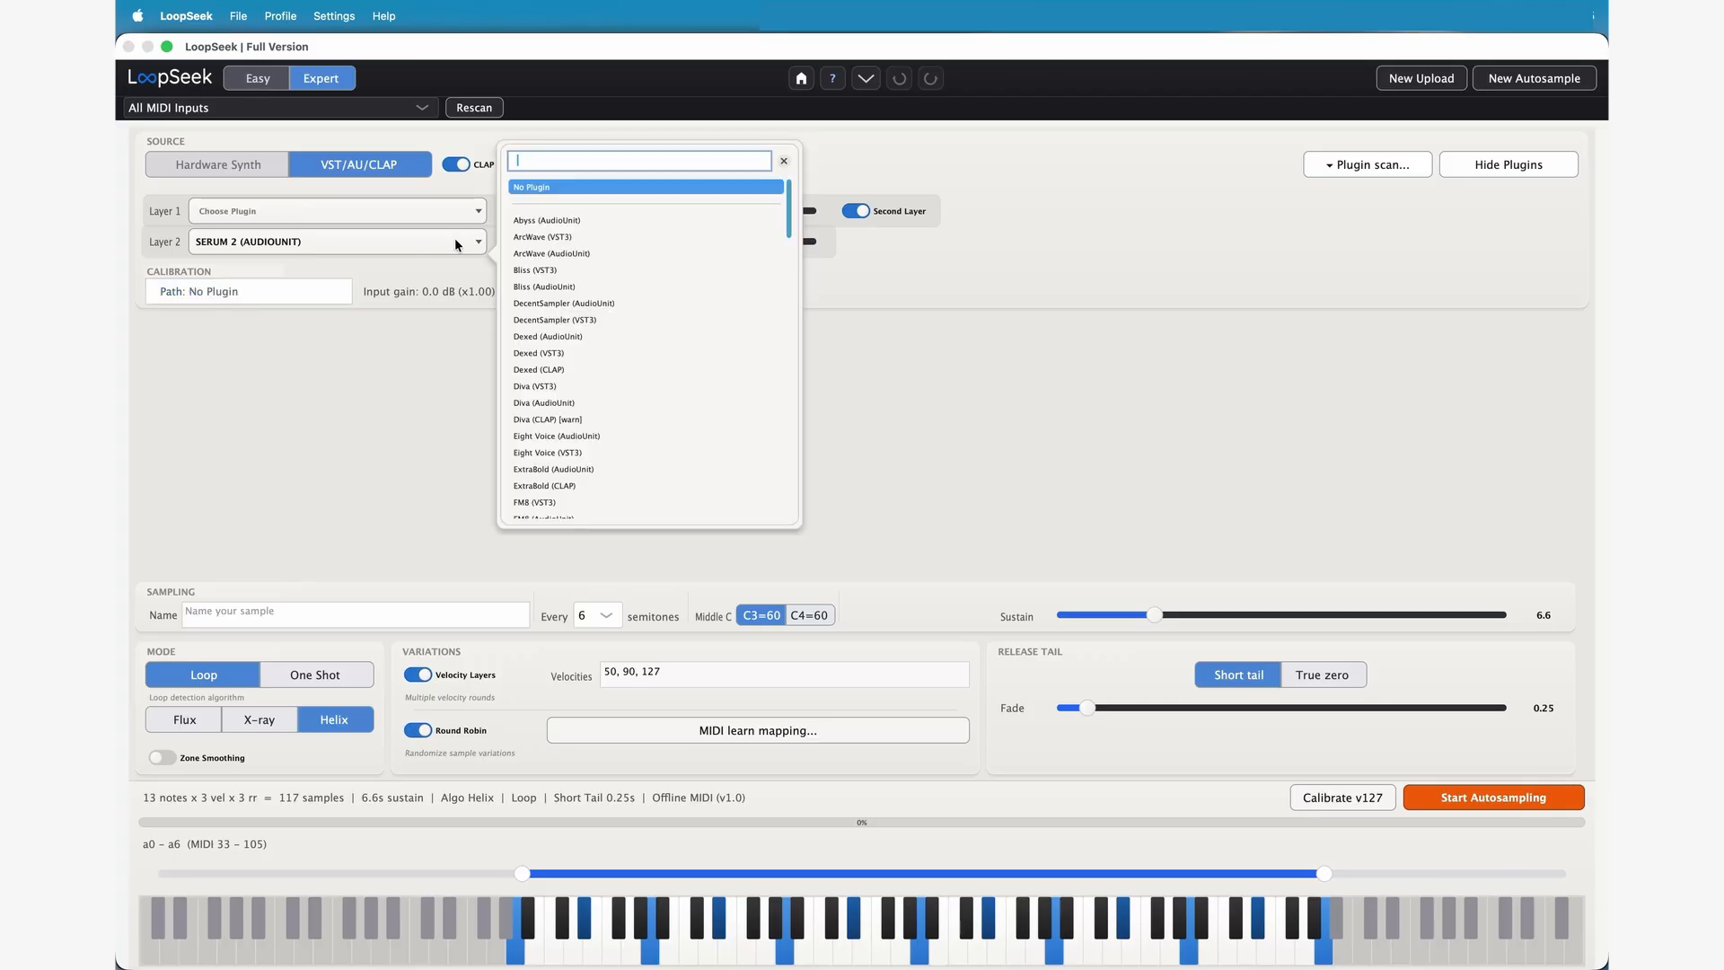
pyautogui.click(532, 185)
# Switch the sampling mode to One Shot and disable both Velocity Layers and Round Robin
pyautogui.click(272, 684)
pyautogui.click(418, 676)
pyautogui.click(417, 675)
pyautogui.click(642, 672)
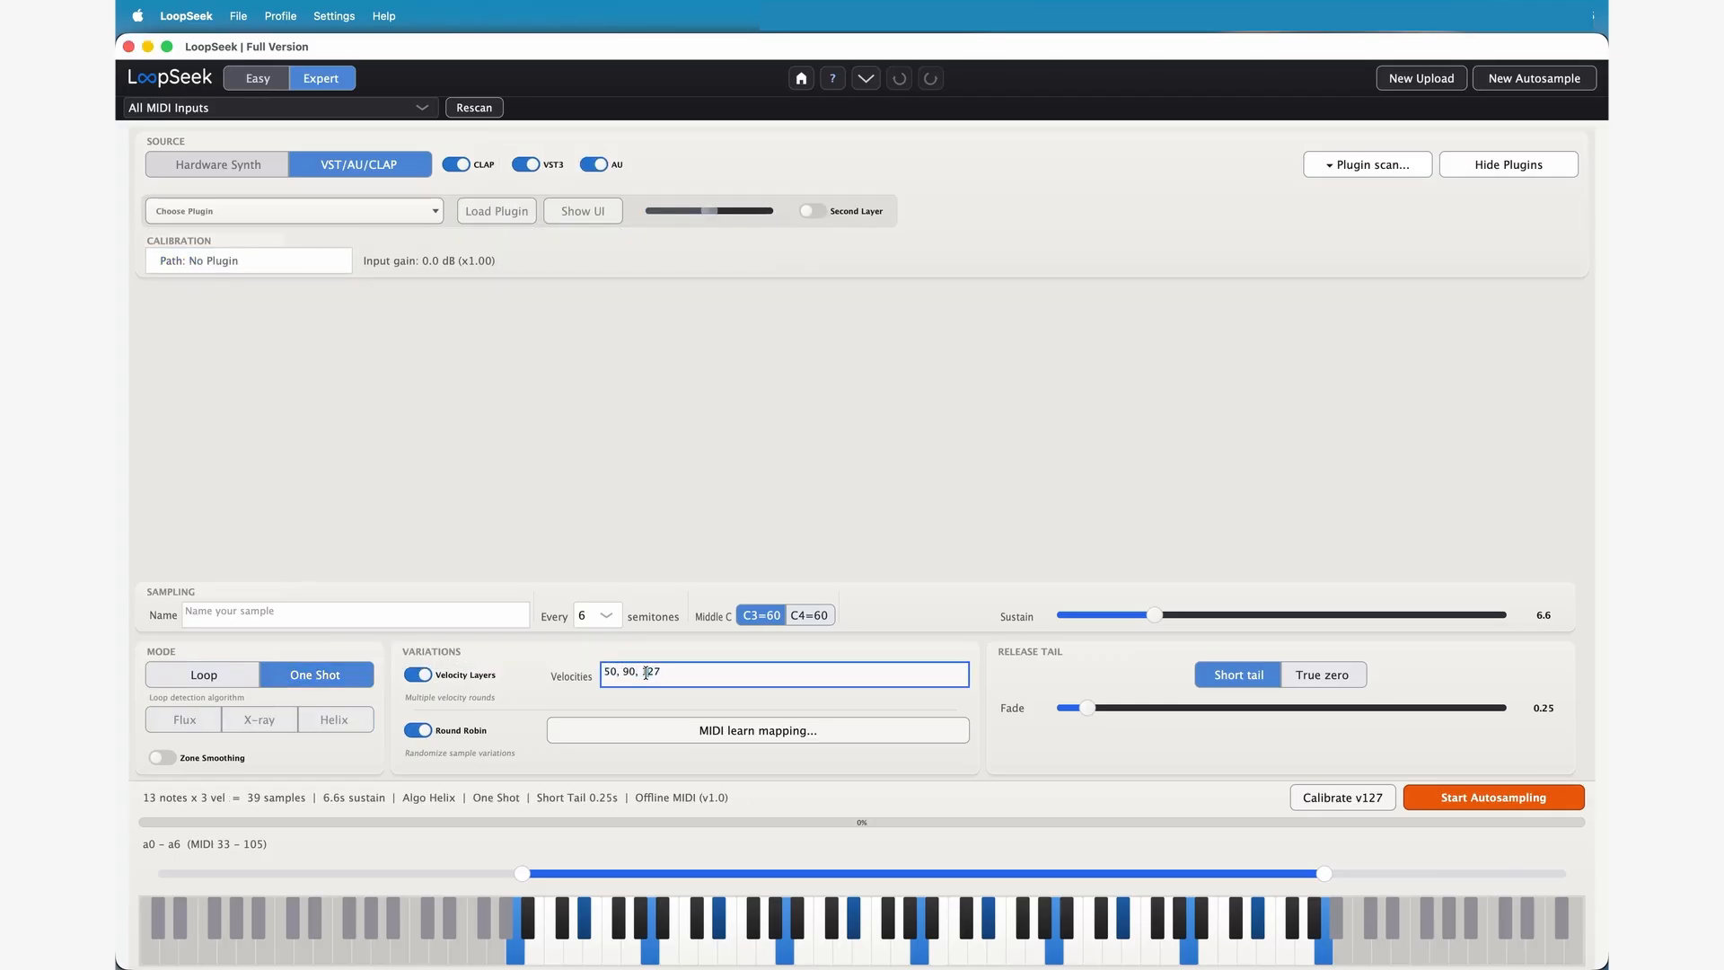
pyautogui.click(418, 676)
pyautogui.click(414, 732)
# Shorten the sustain to about 0.7 seconds and narrow the sampled key range to c1–c6
pyautogui.moveTo(1154, 615); pyautogui.dragTo(1108, 615)
pyautogui.moveTo(523, 873); pyautogui.dragTo(551, 873)
pyautogui.moveTo(1324, 874); pyautogui.dragTo(1224, 874)
pyautogui.moveTo(1108, 615); pyautogui.dragTo(1069, 619)
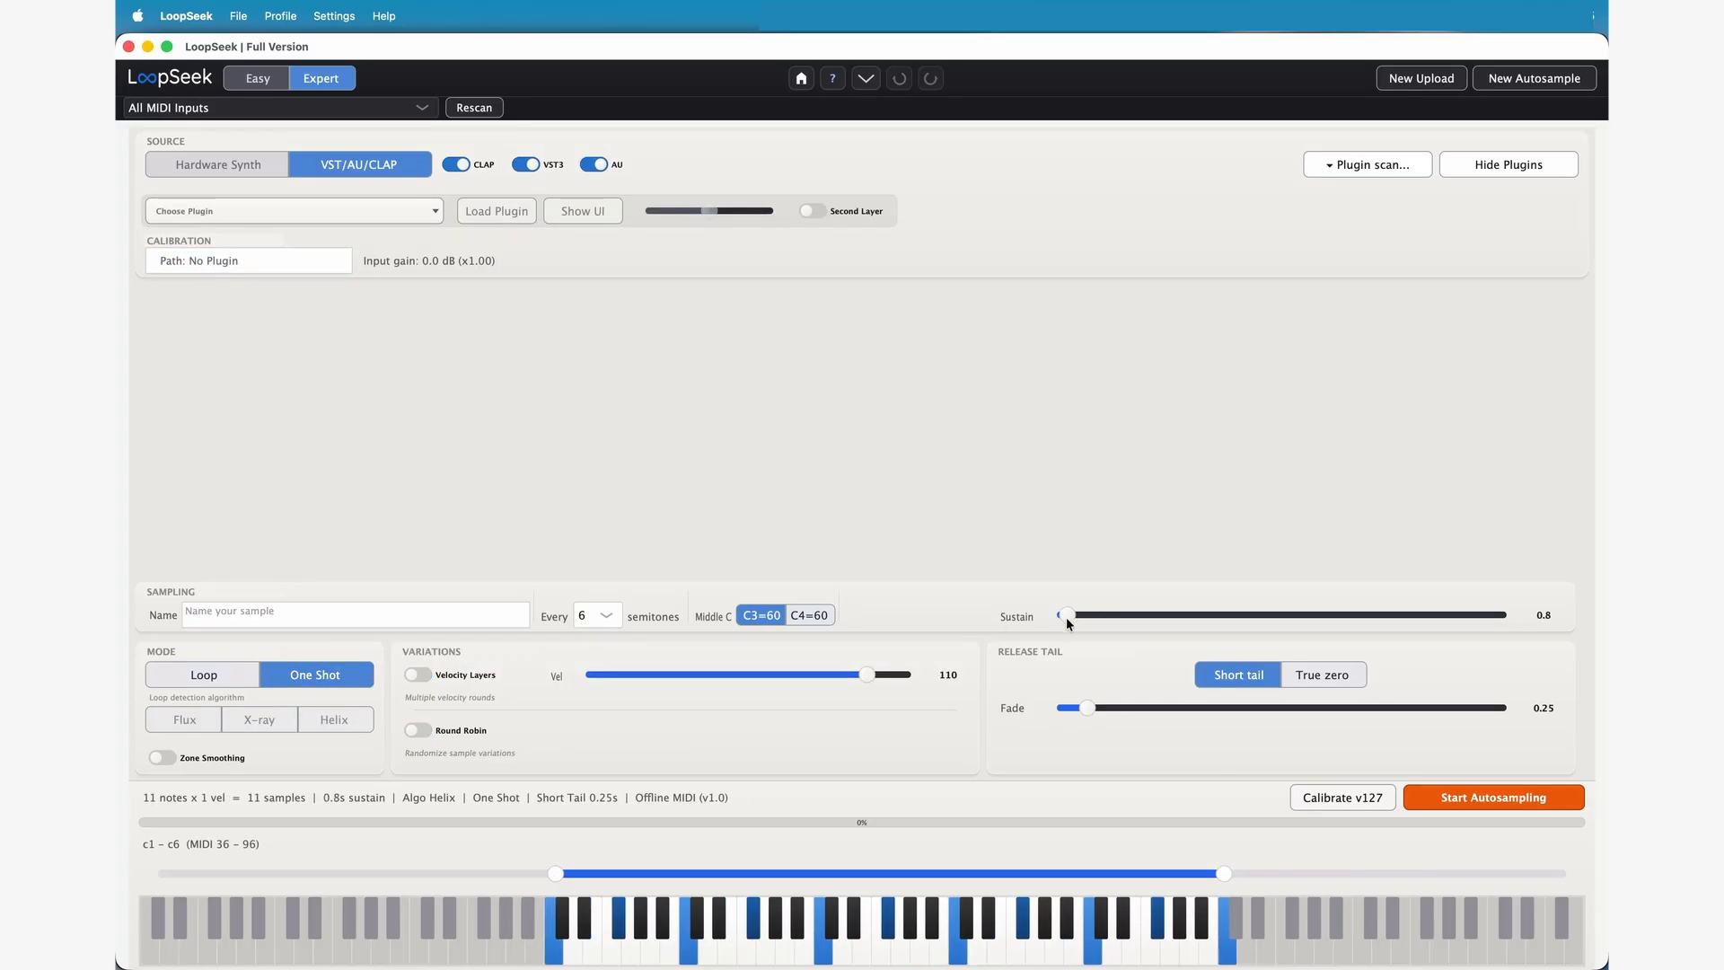
# Load Abyss (AudioUnit) as the source plugin and close its plugin window
pyautogui.click(433, 212)
pyautogui.click(506, 223)
pyautogui.click(348, 157)
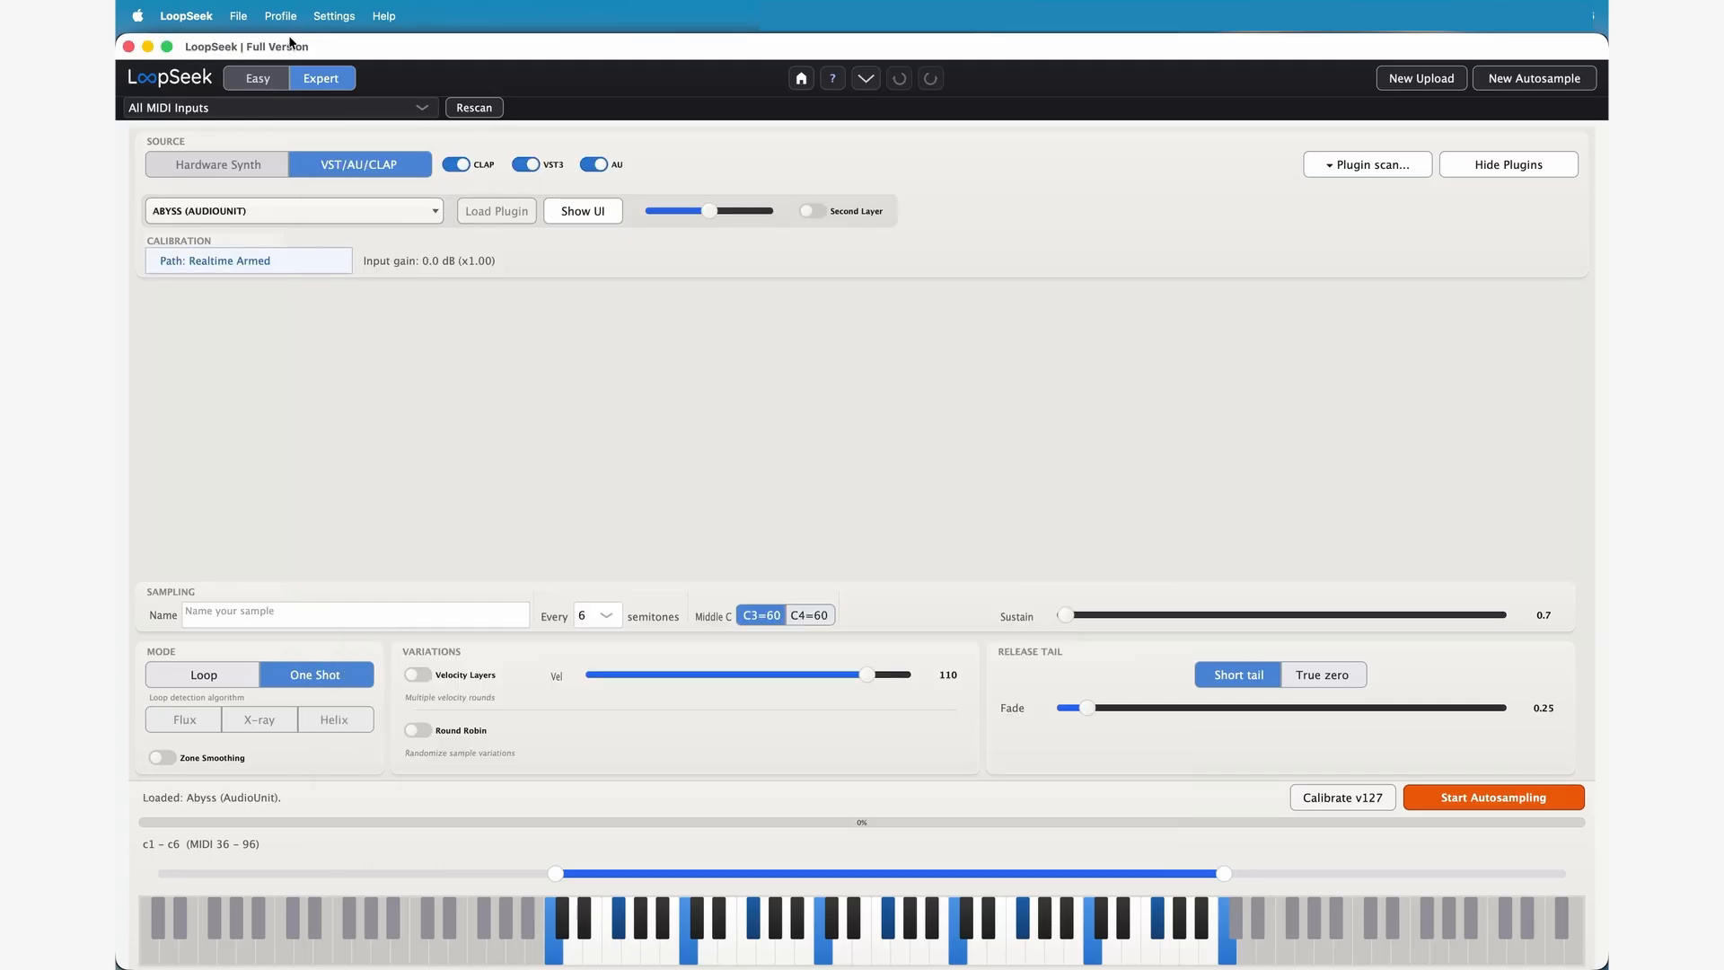
# Save the one-shot setup as a profile named one-shots-c in LS_SESSIONS
pyautogui.click(284, 20)
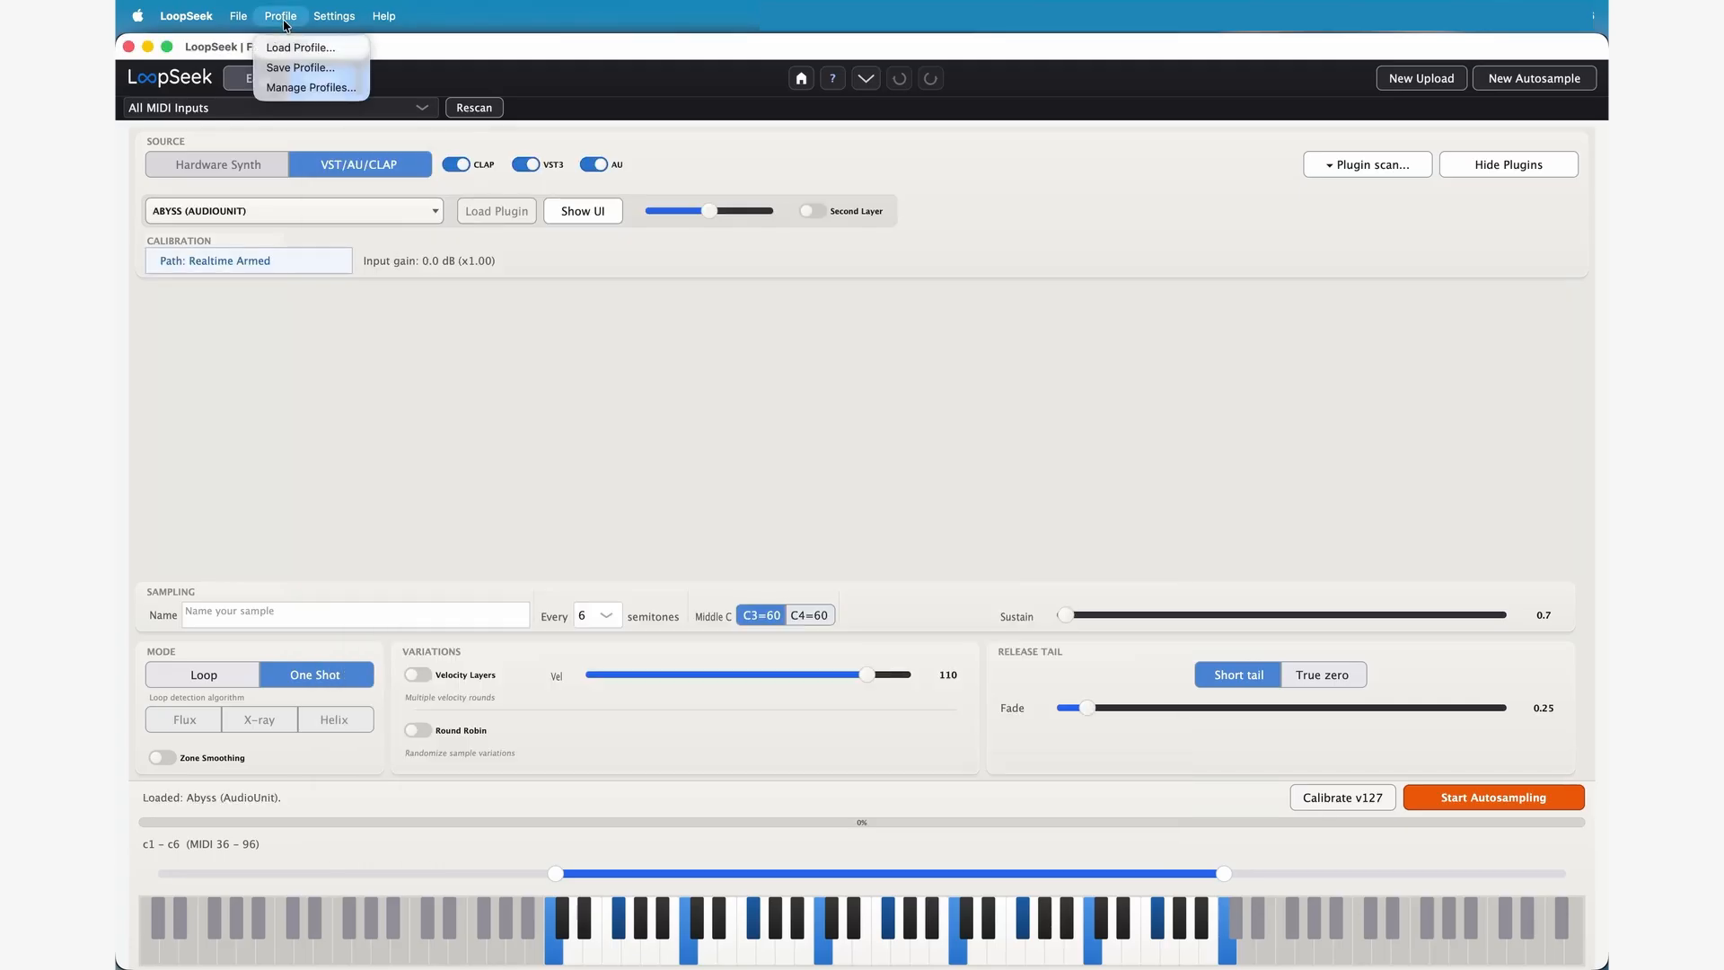
pyautogui.click(301, 68)
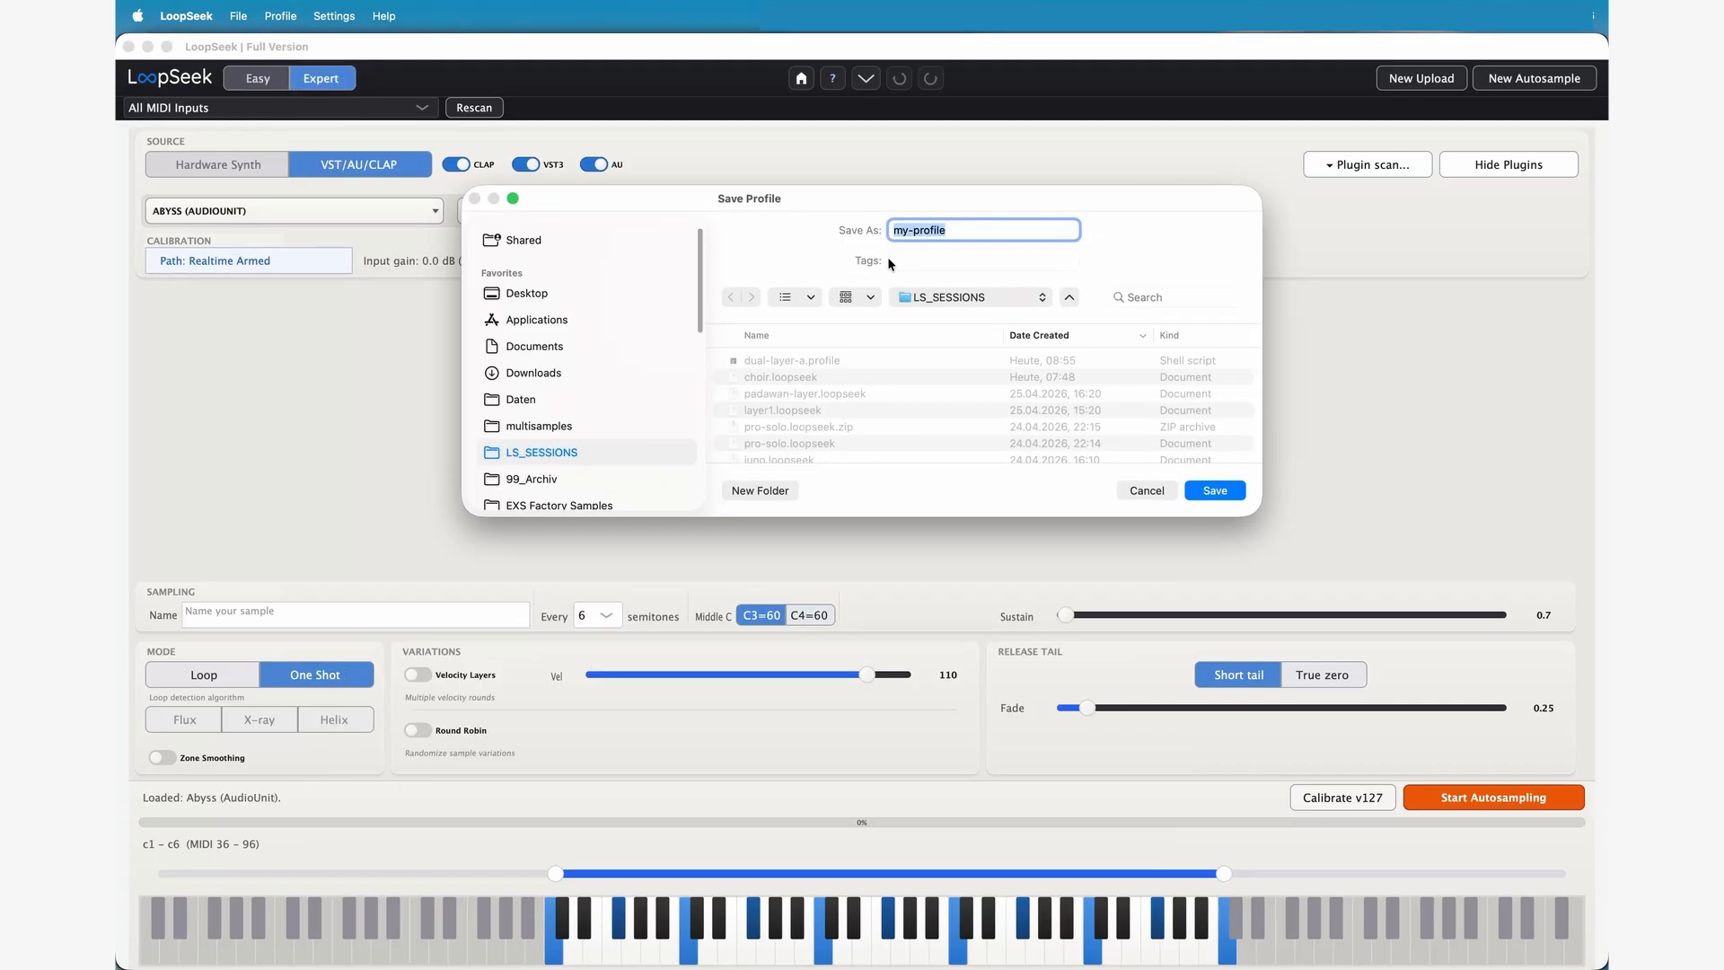
pyautogui.write('one-shots-c')
pyautogui.click(1217, 490)
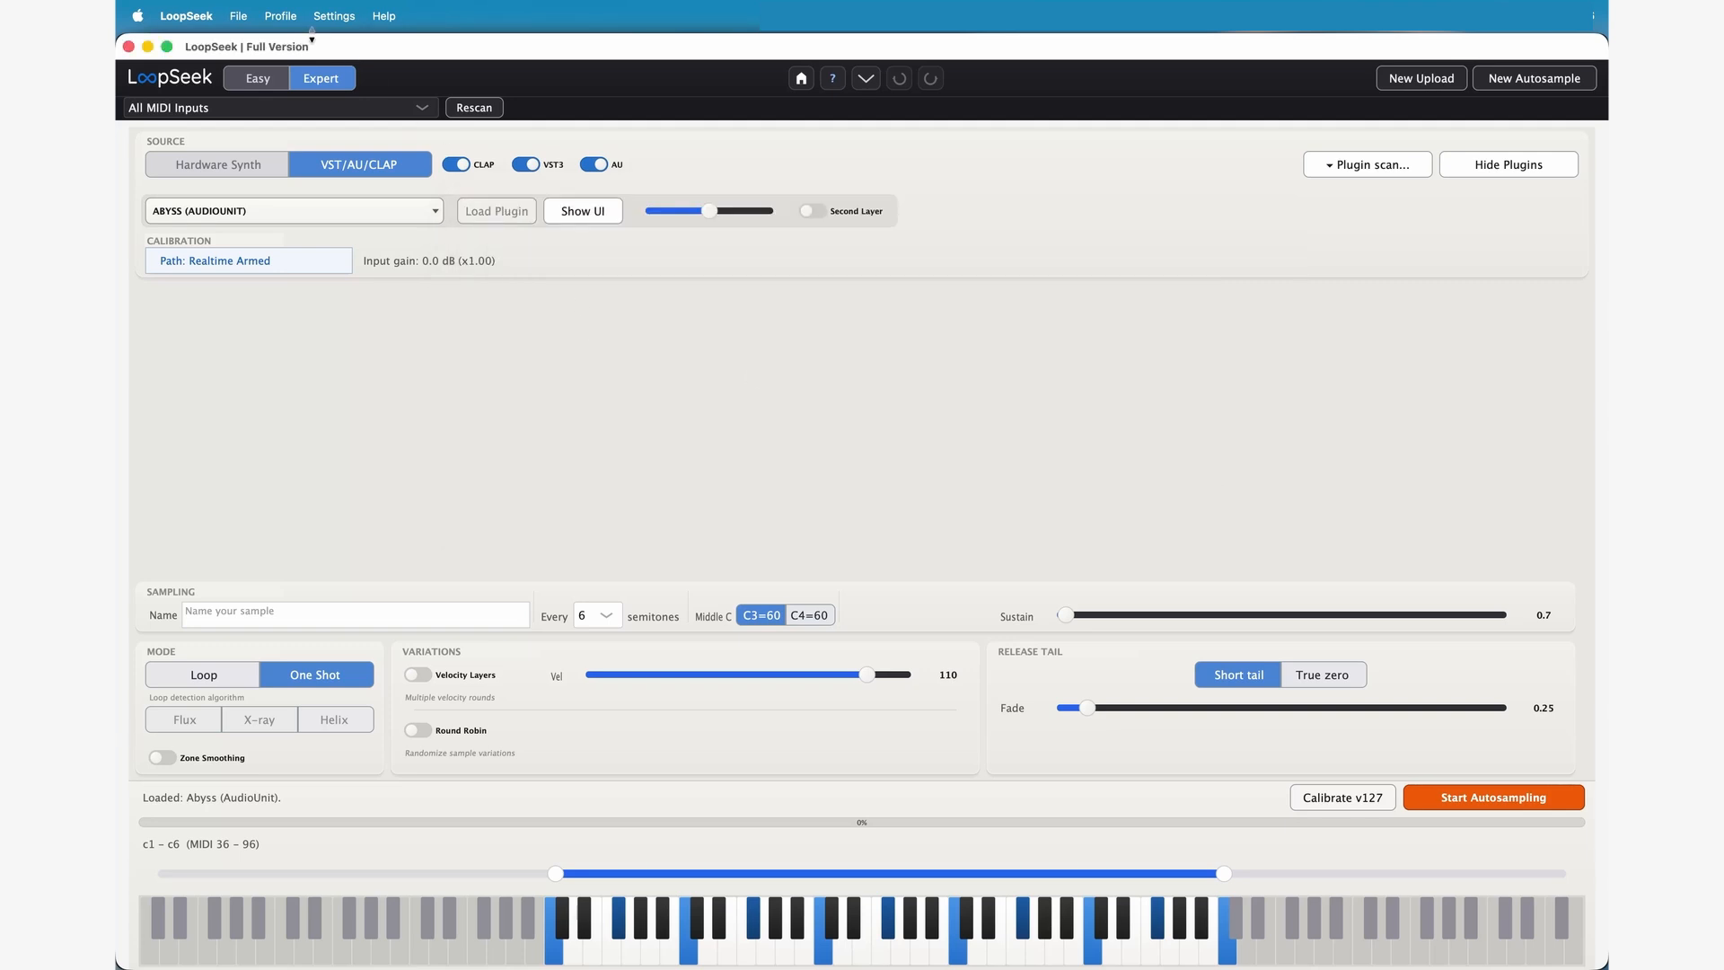
# Load the dual-layer-a profile and audition a note on the keyboard
pyautogui.click(278, 17)
pyautogui.click(290, 48)
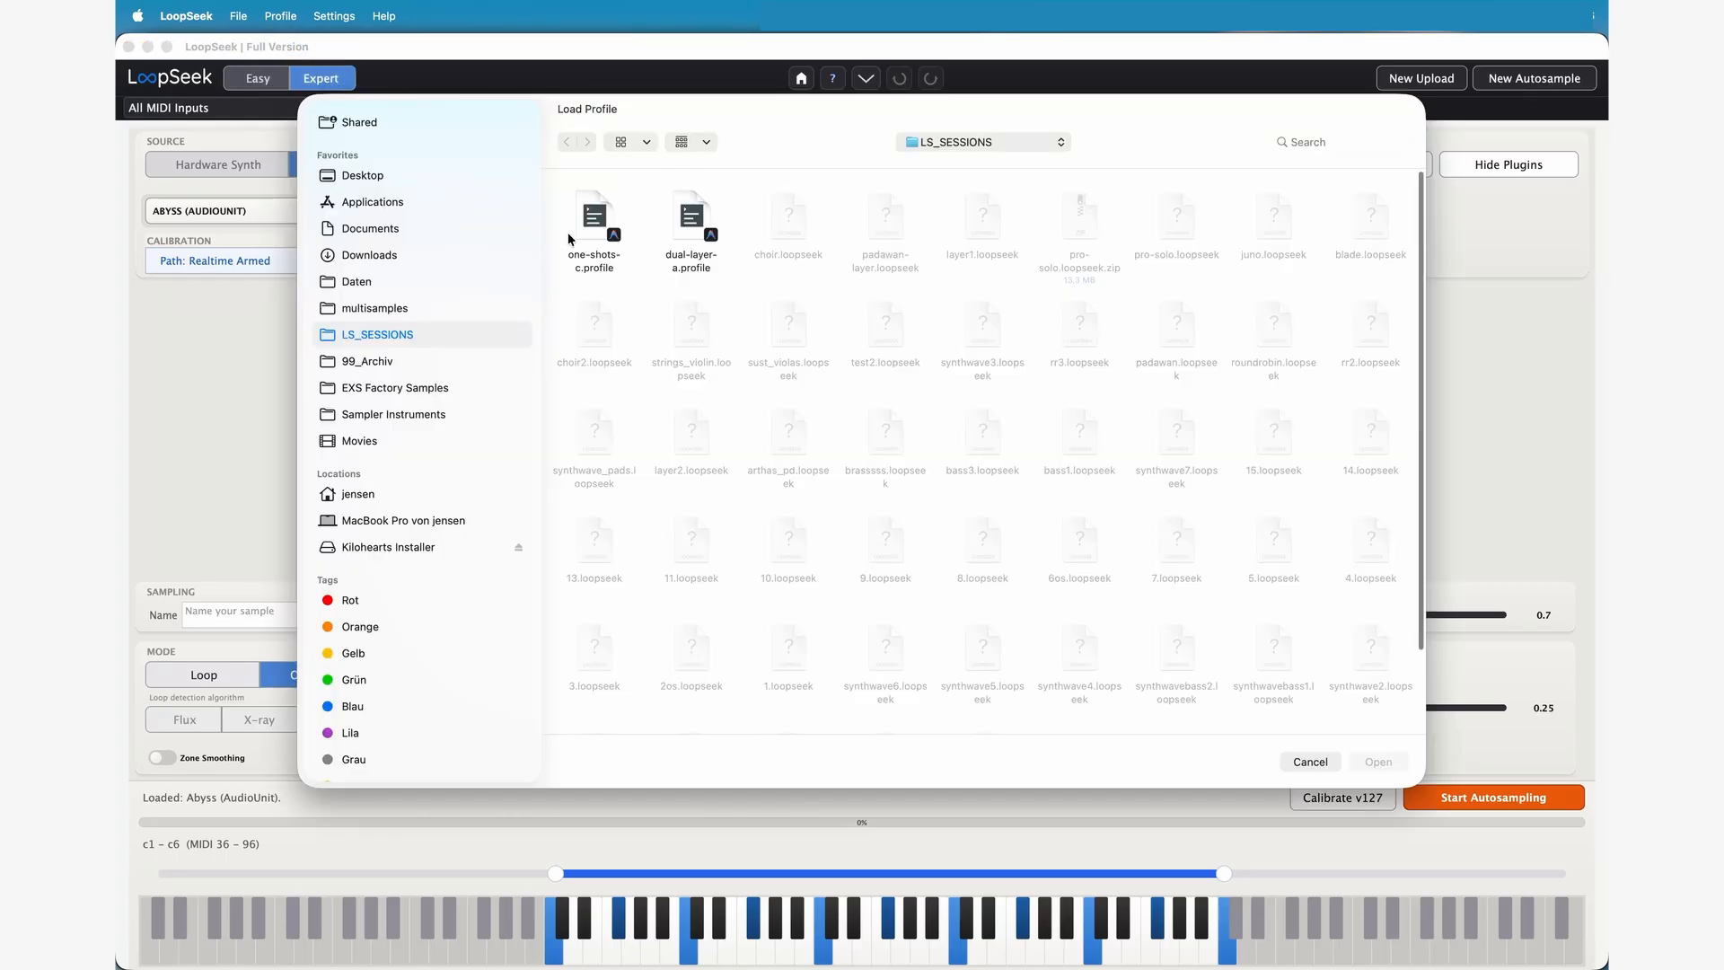
pyautogui.click(689, 224)
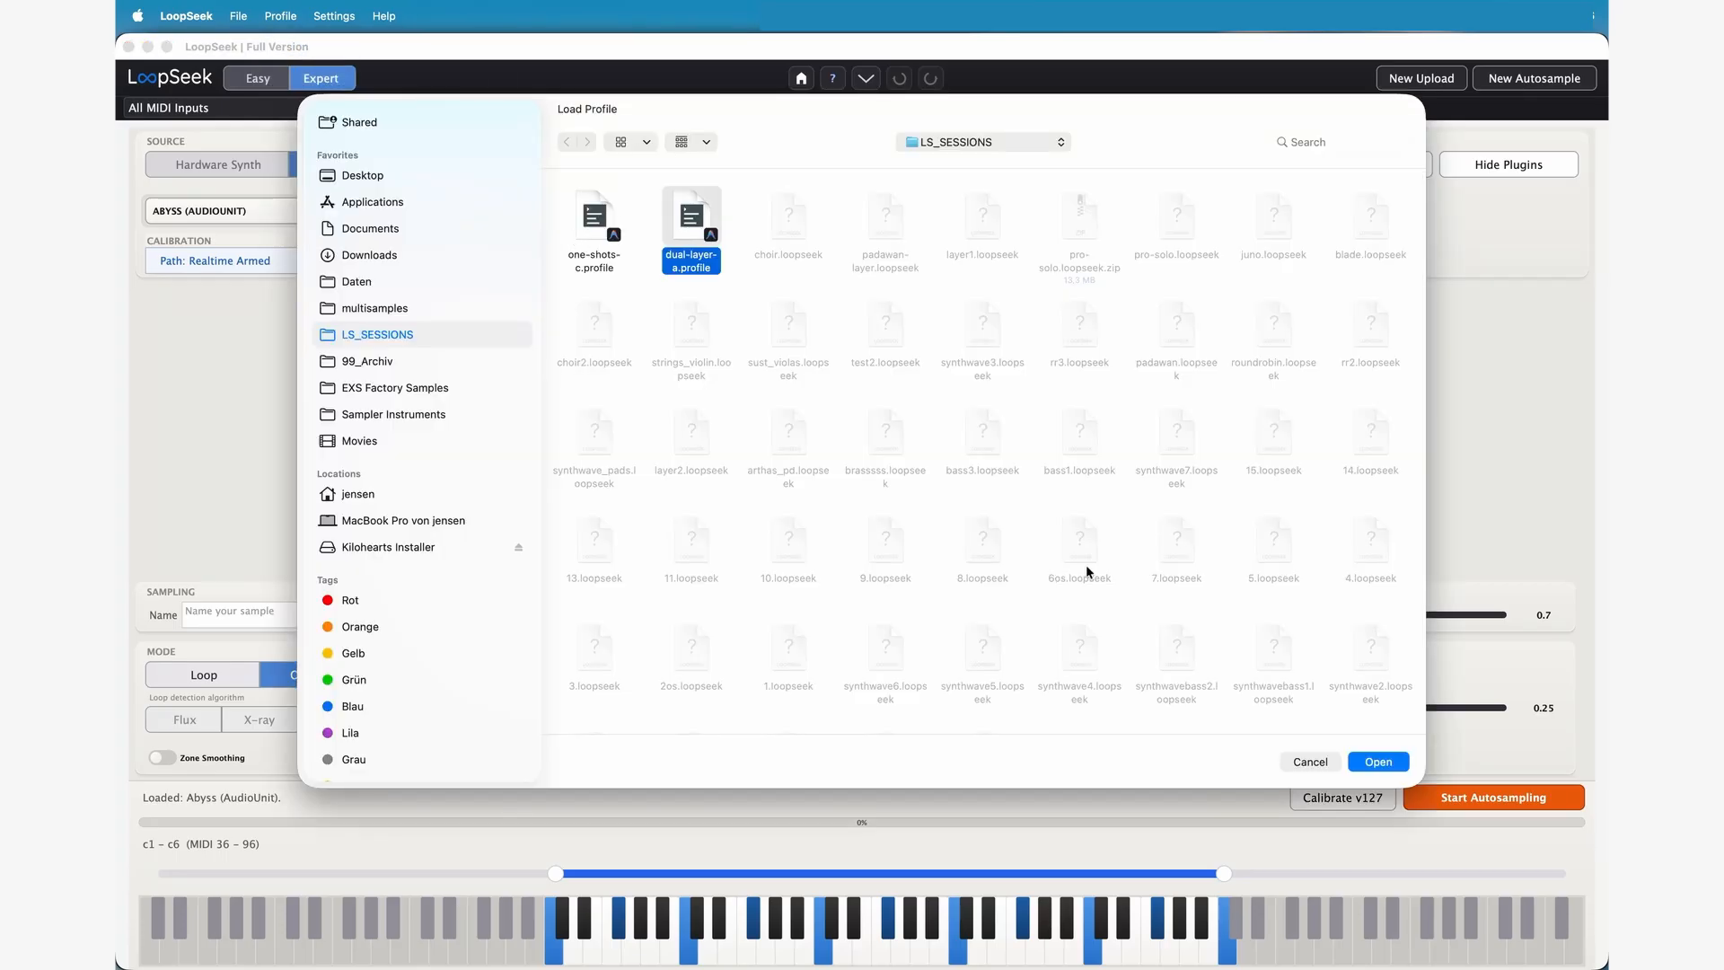
pyautogui.click(1380, 762)
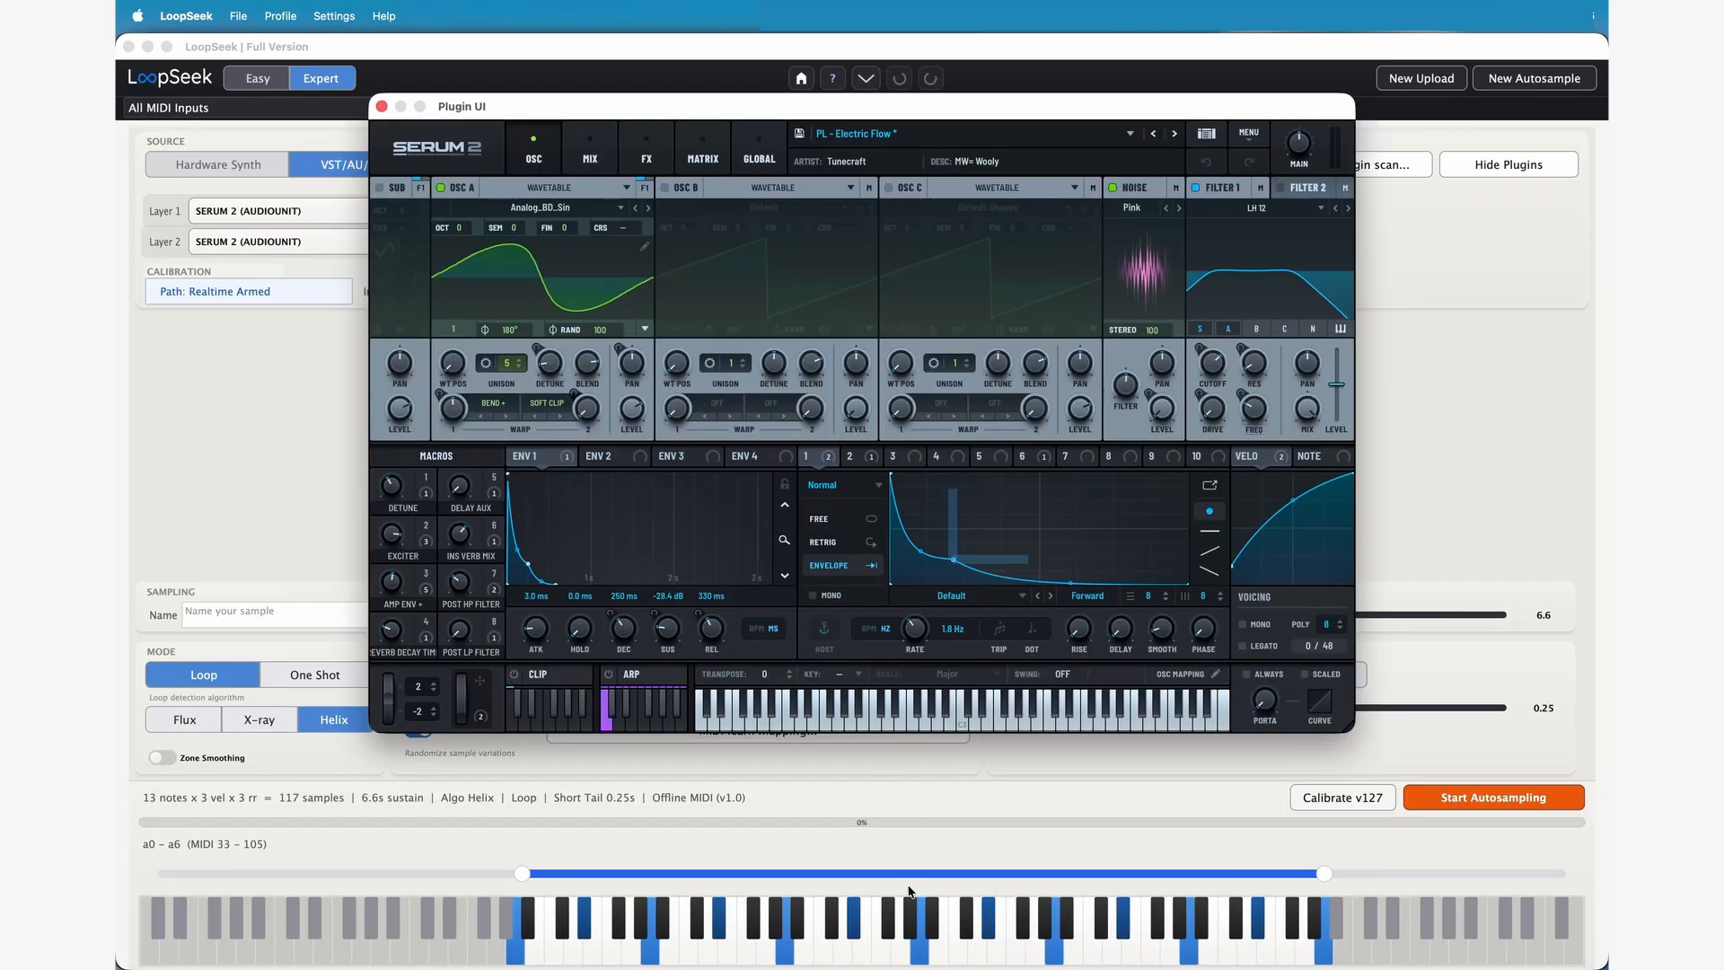
pyautogui.click(905, 933)
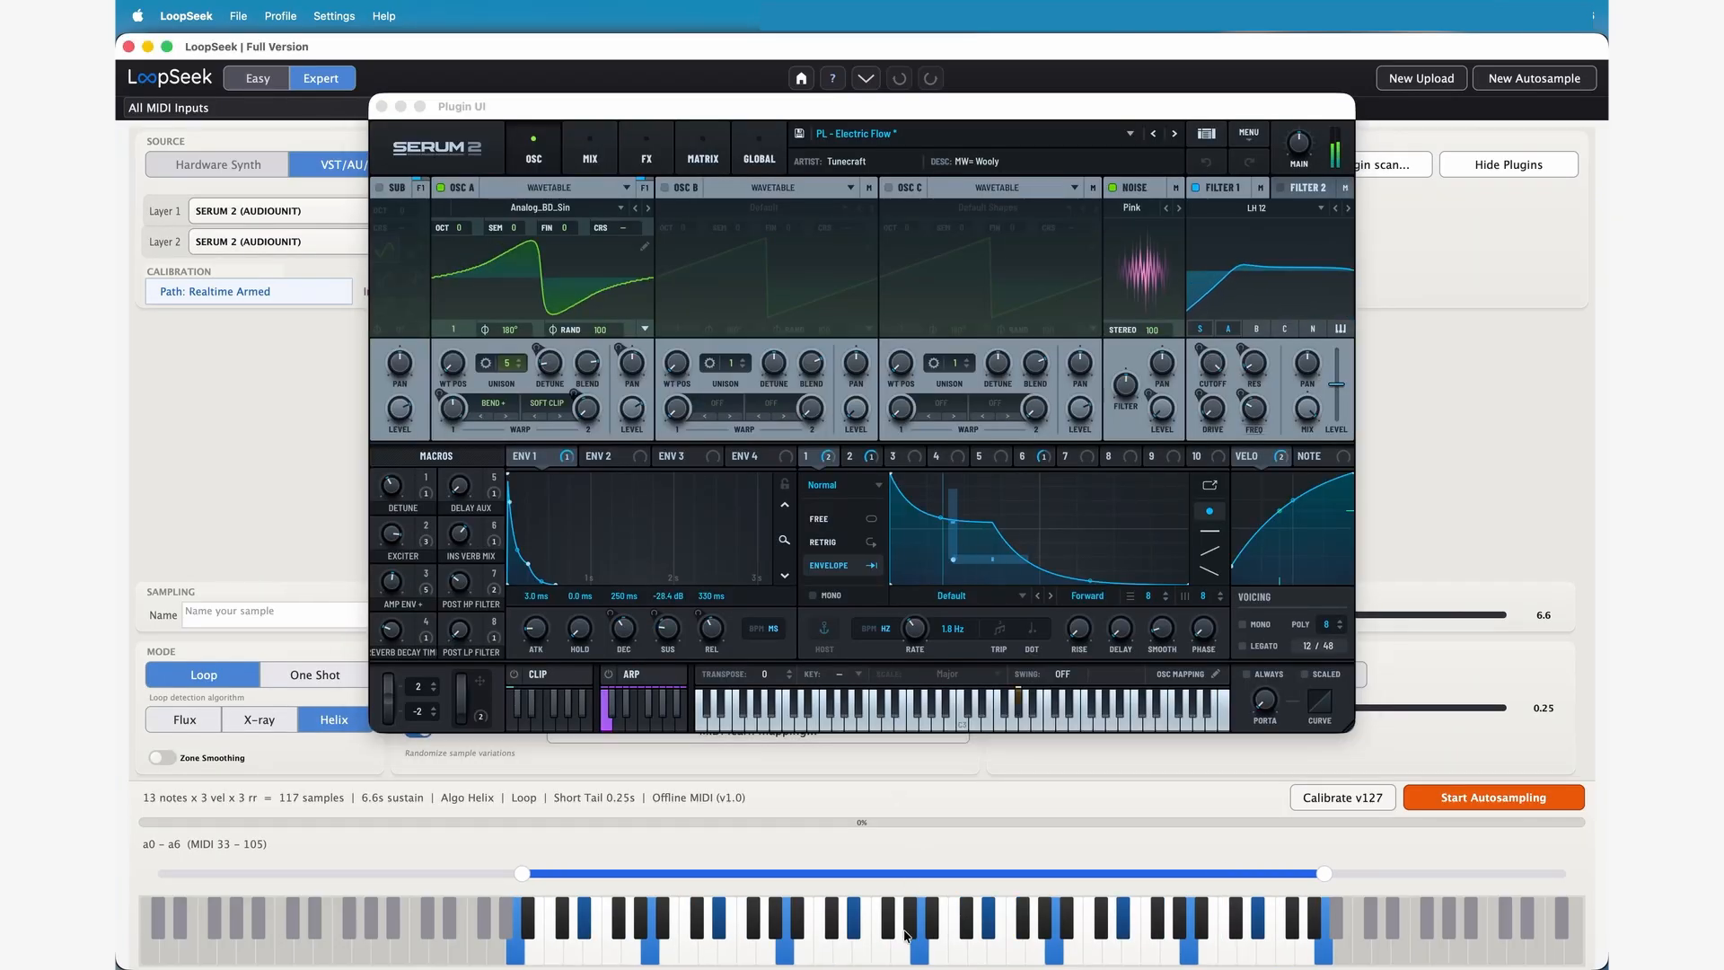